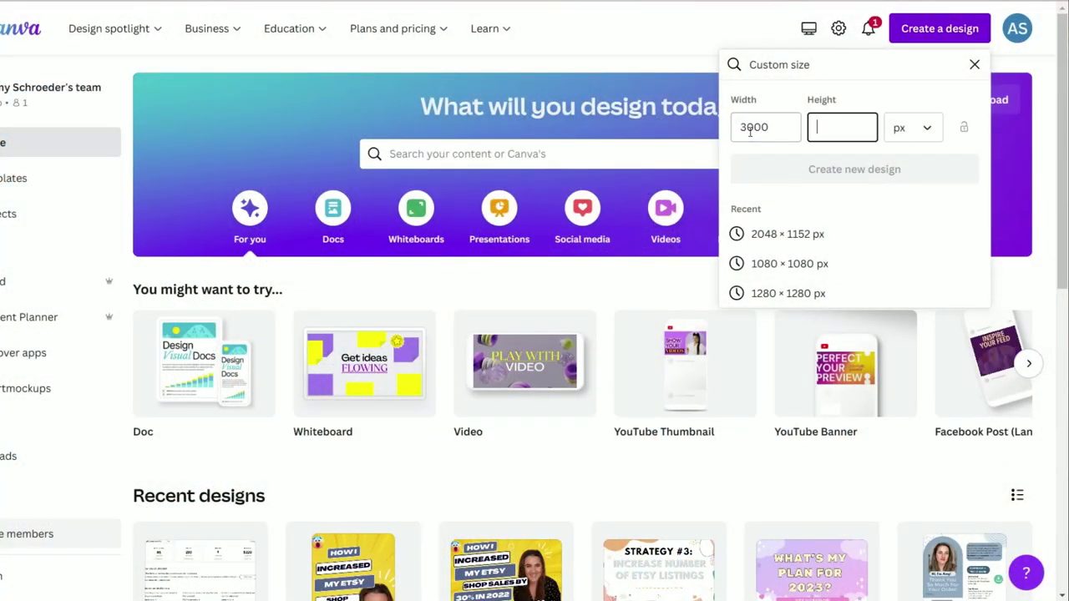
Create a new custom-size design 3000 px wide and 2400 px high.
{"action": "type", "text": "00"}
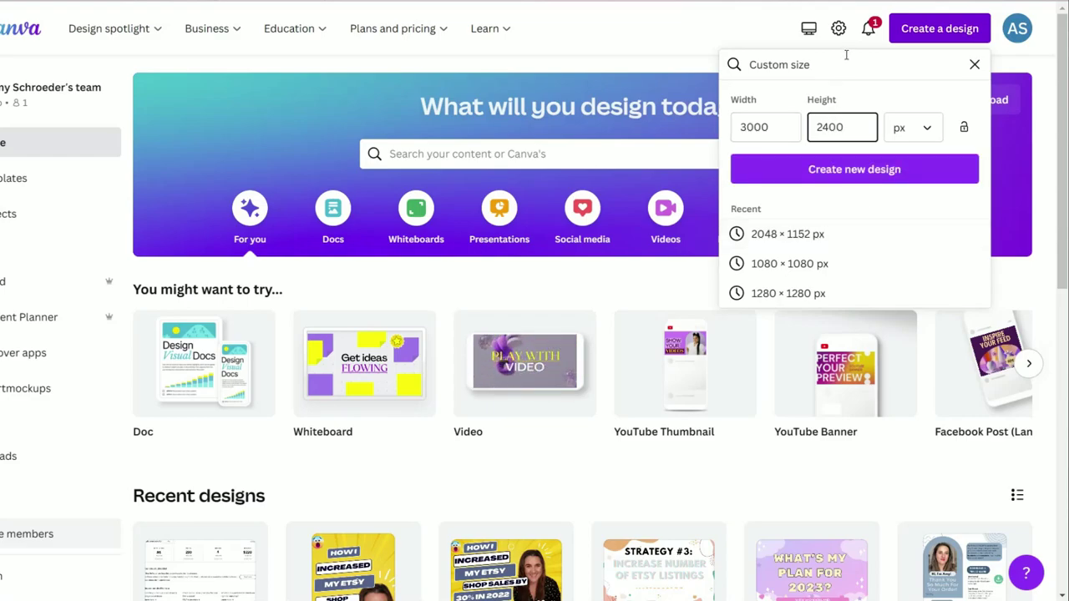
{"action": "left_click", "coordinate": [878, 169]}
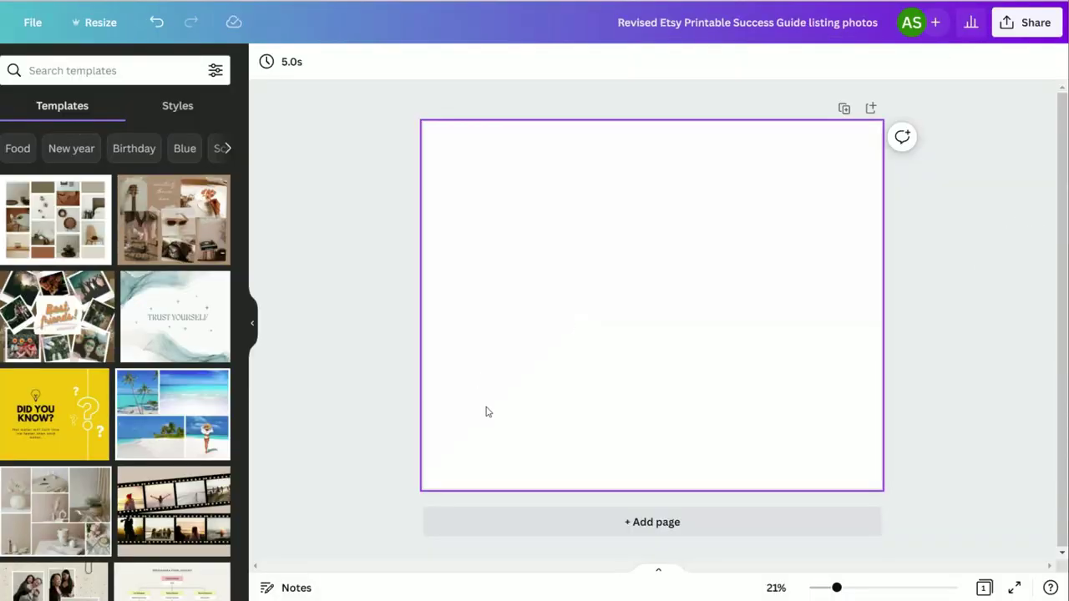
Fill the blank page's background with the brand pink and lighten it to a paler pink.
{"action": "left_click", "coordinate": [15, 179]}
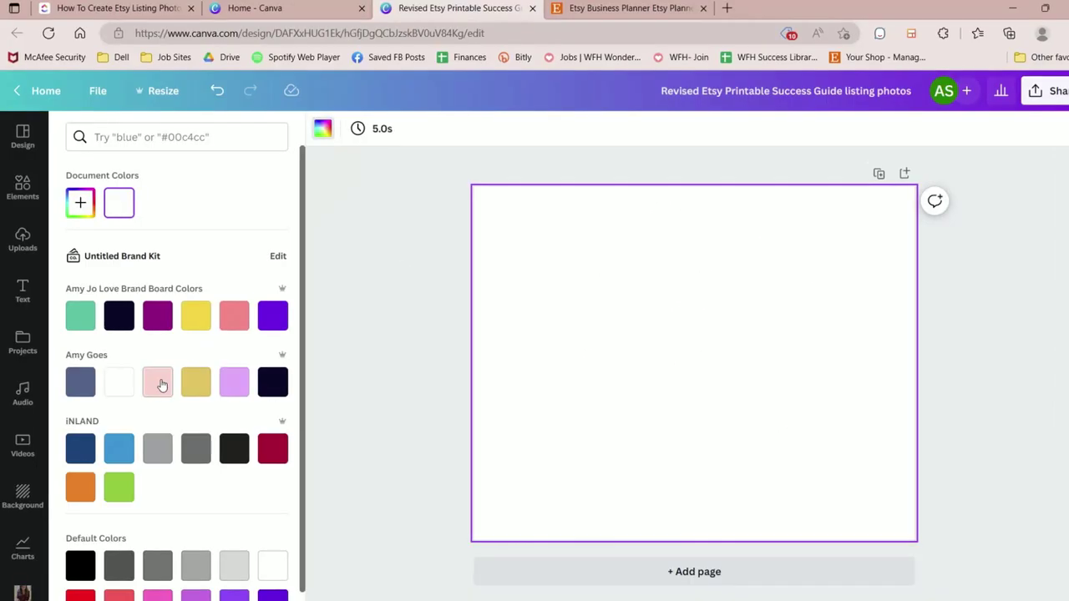
{"action": "left_click", "coordinate": [159, 382]}
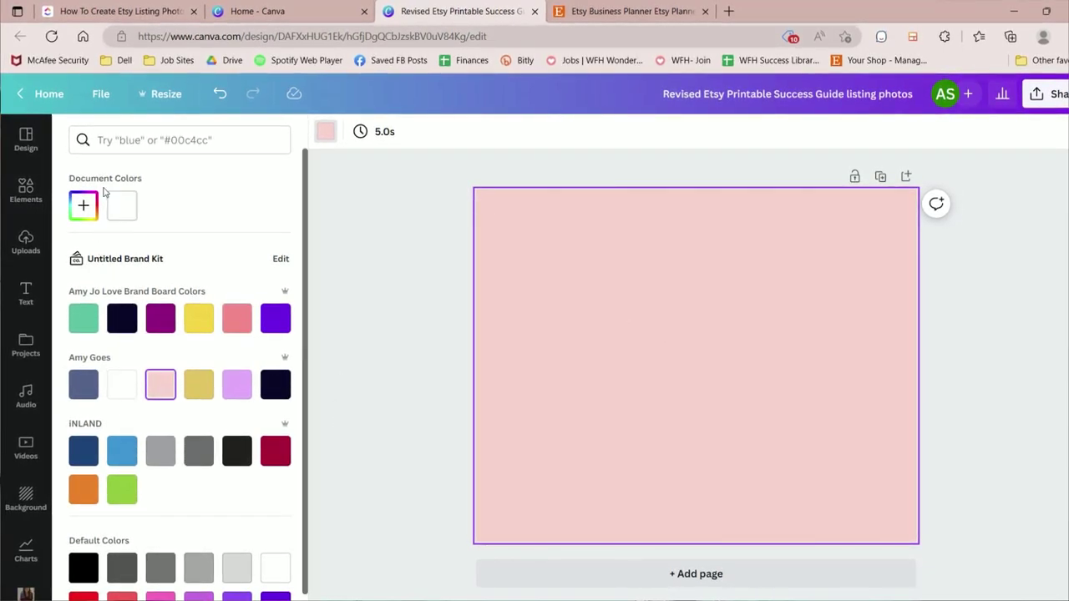
{"action": "left_click", "coordinate": [84, 207]}
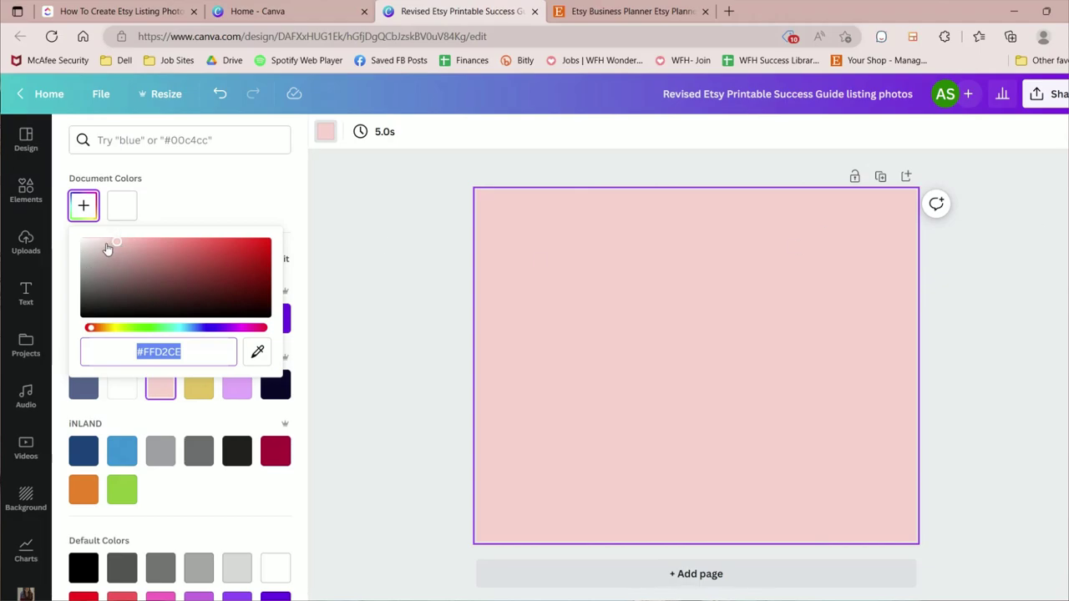
{"action": "left_click_drag", "start_coordinate": [102, 243], "coordinate": [98, 242]}
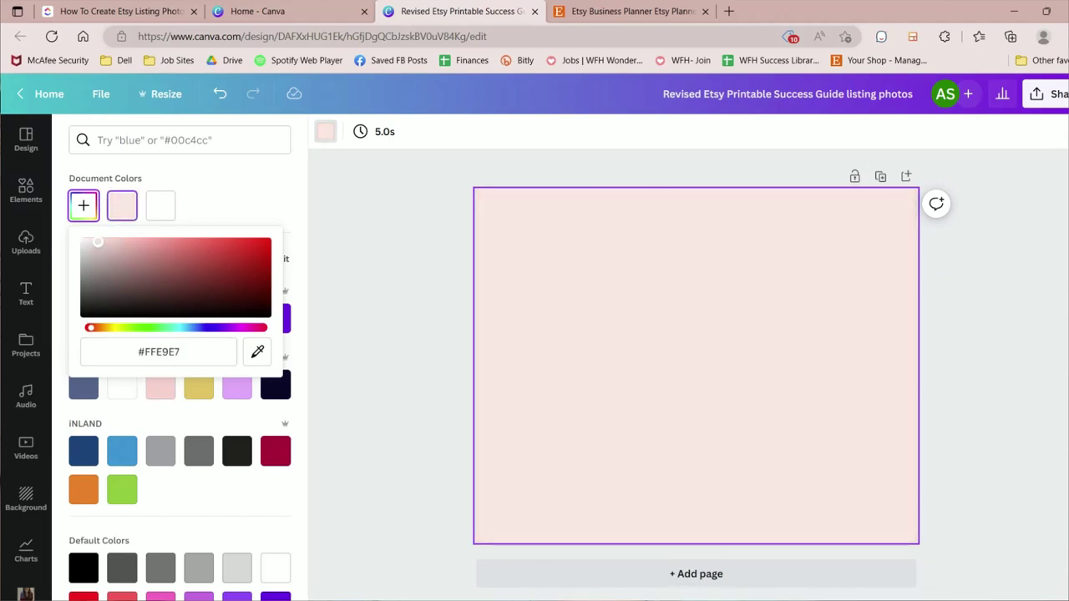
{"action": "left_click", "coordinate": [1063, 262]}
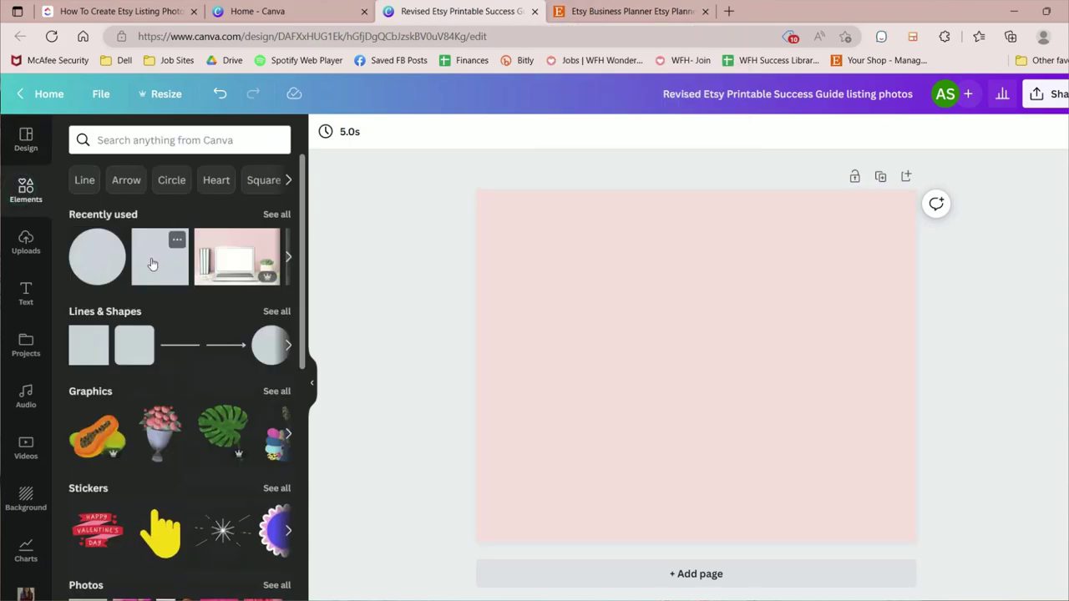
Add a square and reshape it into a vertical band 2400 px high, centred on the page.
{"action": "left_click", "coordinate": [151, 258]}
{"action": "left_click_drag", "start_coordinate": [669, 376], "coordinate": [637, 251]}
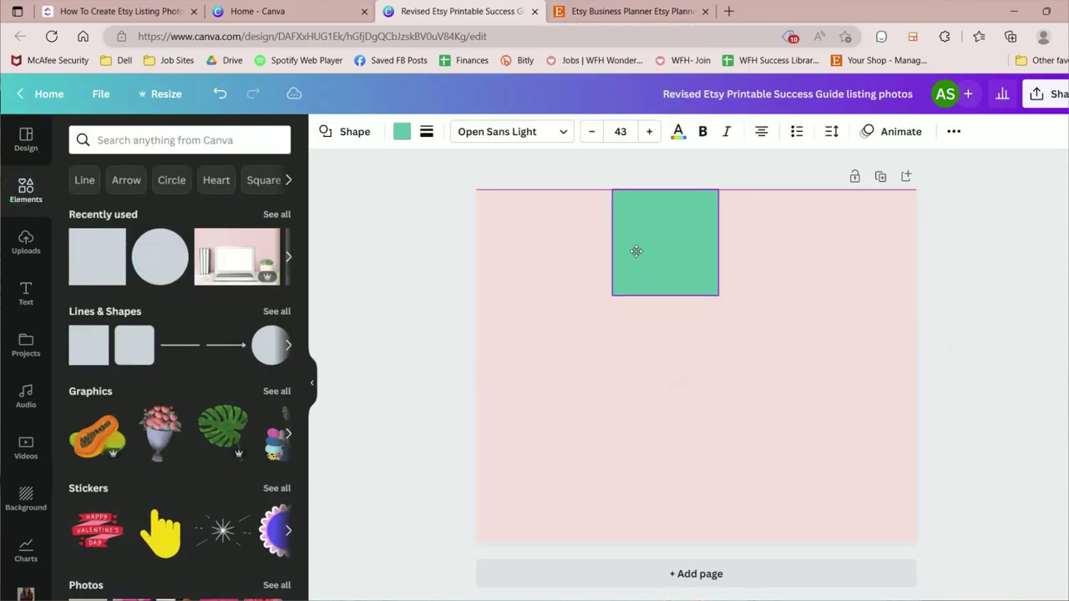
{"action": "left_click_drag", "start_coordinate": [712, 242], "coordinate": [796, 242]}
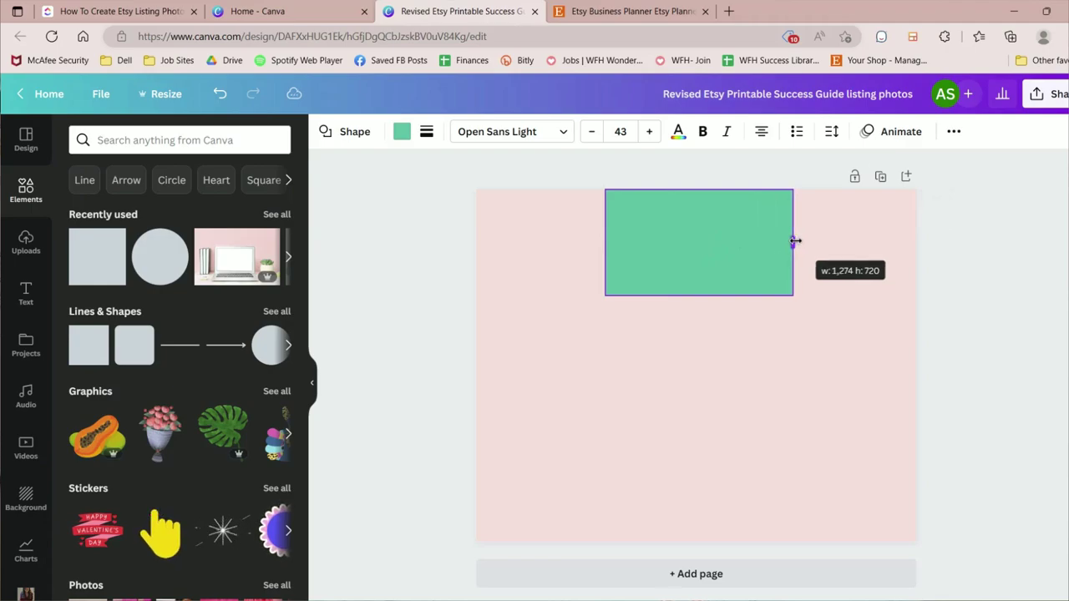
{"action": "left_click_drag", "start_coordinate": [702, 294], "coordinate": [695, 538]}
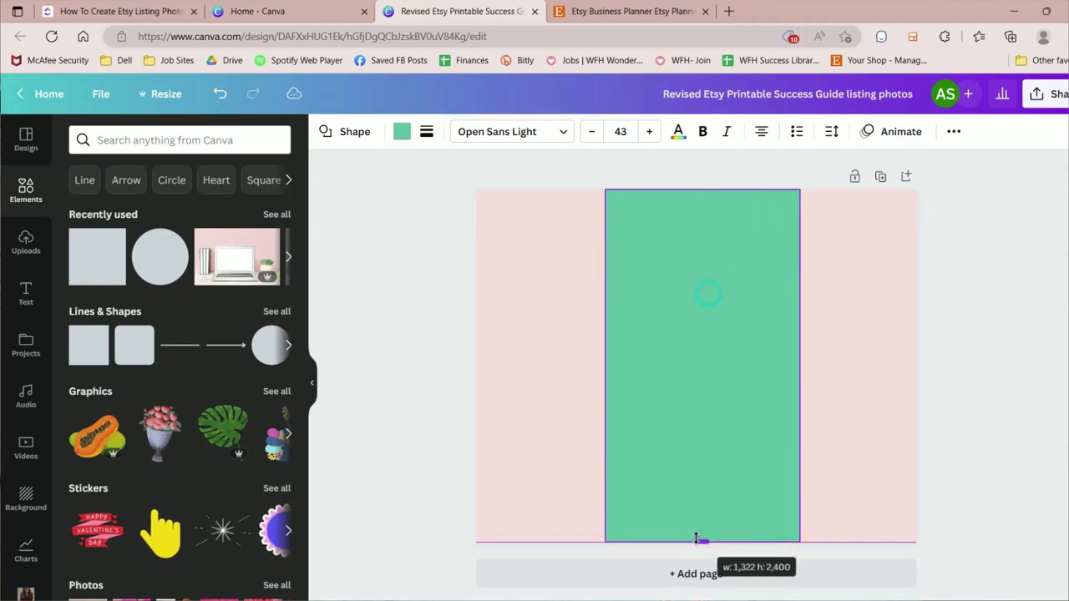
{"action": "left_click_drag", "start_coordinate": [606, 362], "coordinate": [618, 364]}
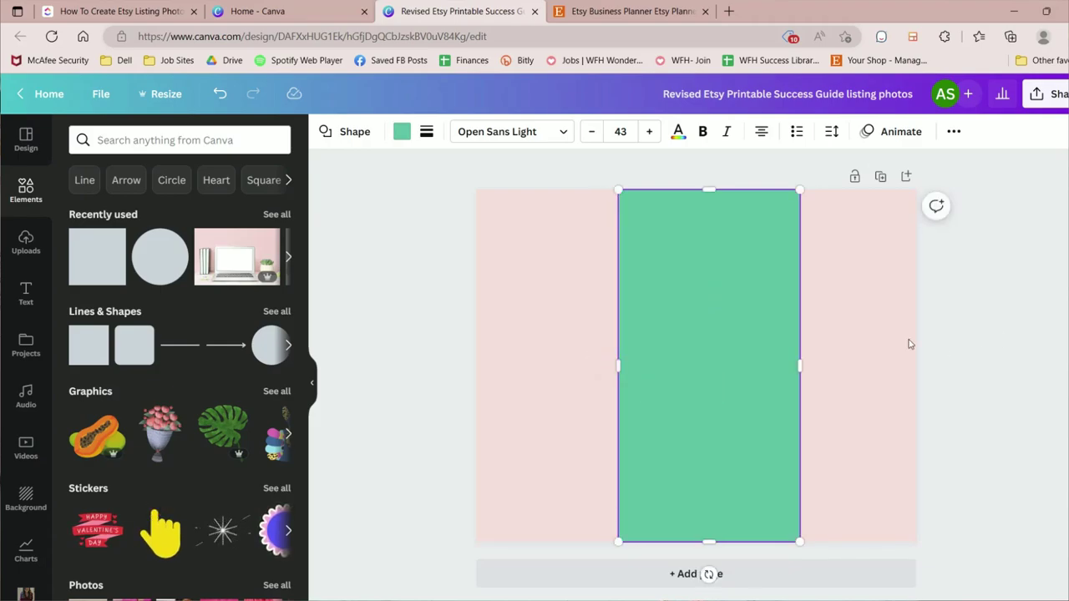
{"action": "left_click_drag", "start_coordinate": [803, 364], "coordinate": [729, 384]}
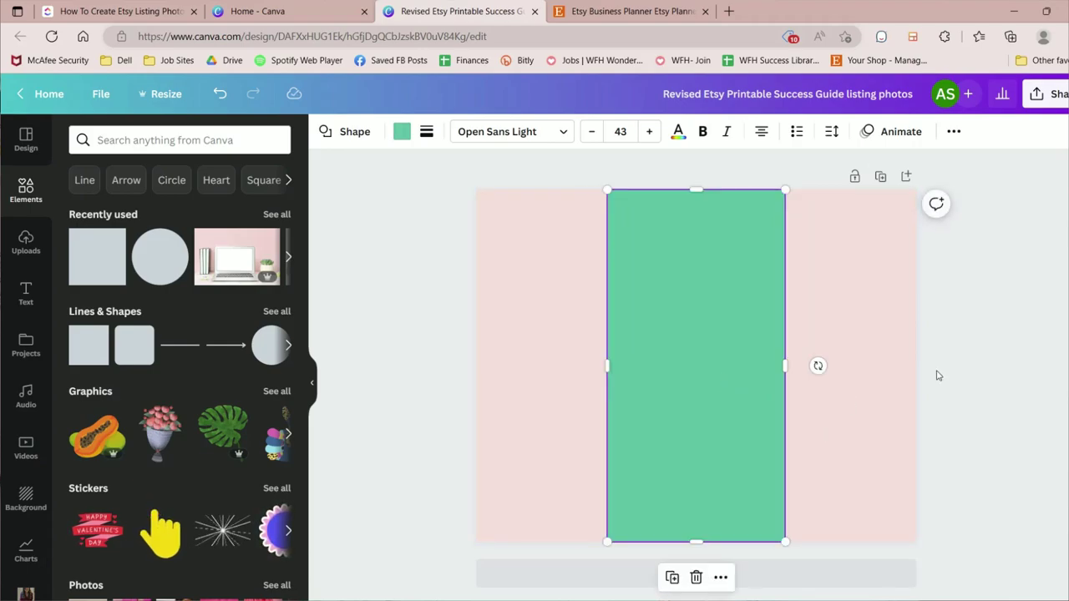
{"action": "left_click", "coordinate": [874, 375]}
Recolour the vertical band with the slate blue brand colour.
{"action": "left_click", "coordinate": [667, 347]}
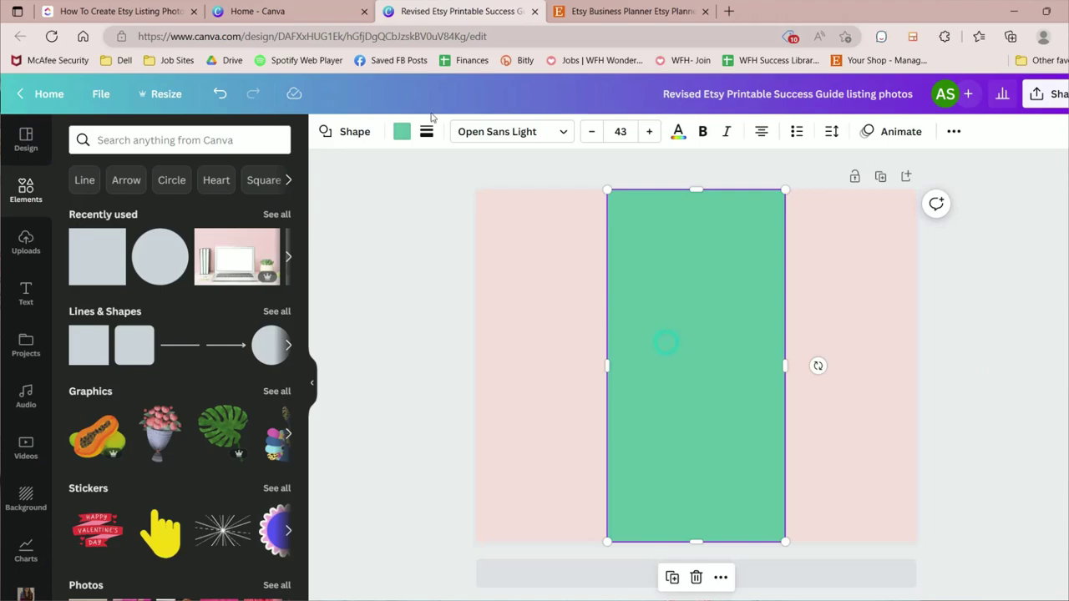
{"action": "left_click", "coordinate": [401, 134]}
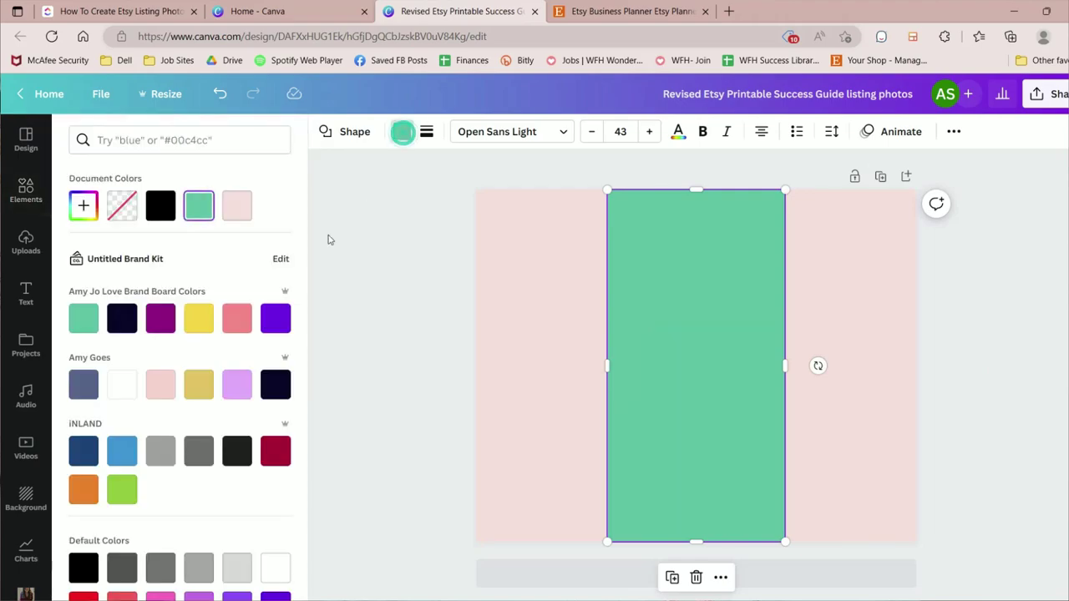
{"action": "left_click", "coordinate": [83, 384]}
{"action": "left_click", "coordinate": [402, 303]}
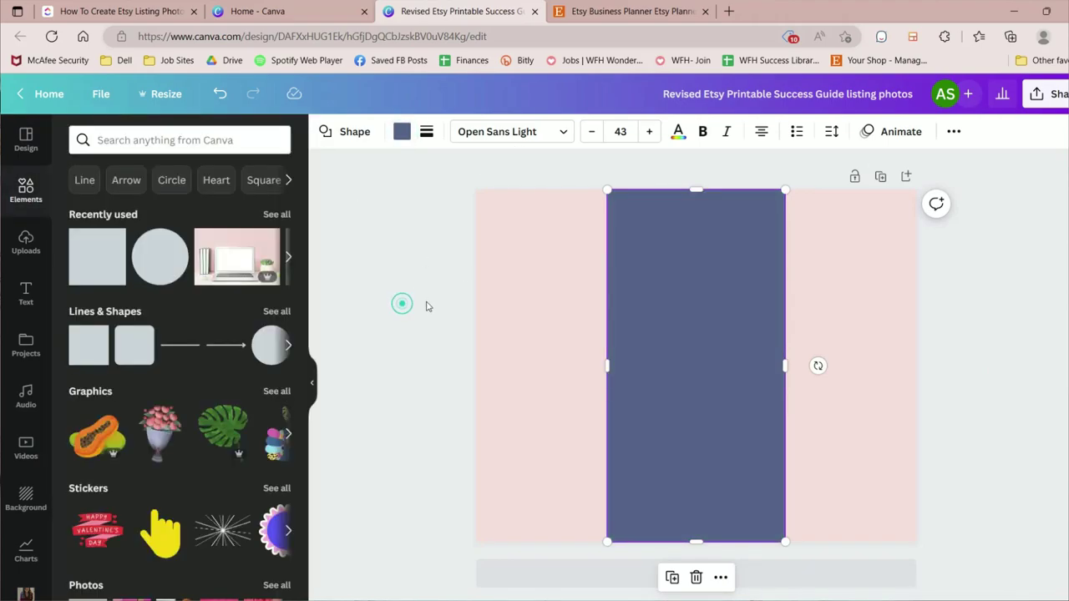
{"action": "left_click", "coordinate": [434, 304]}
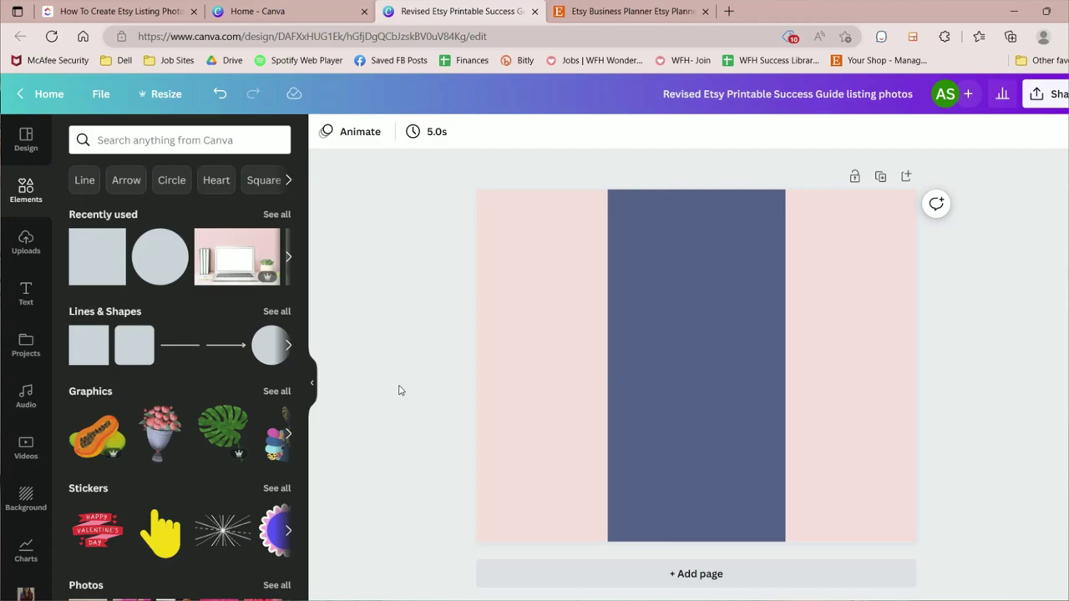
Add a text box over the blue band reading "Etsy Printables Success Guide".
{"action": "key", "text": "t"}
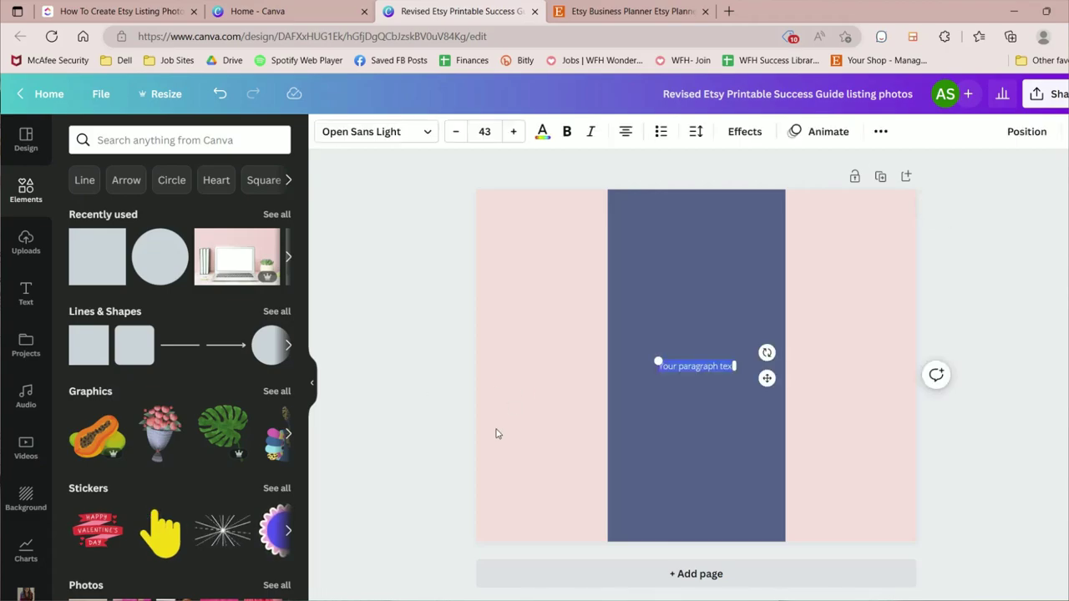
{"action": "type", "text": "Etsy Printables Success"}
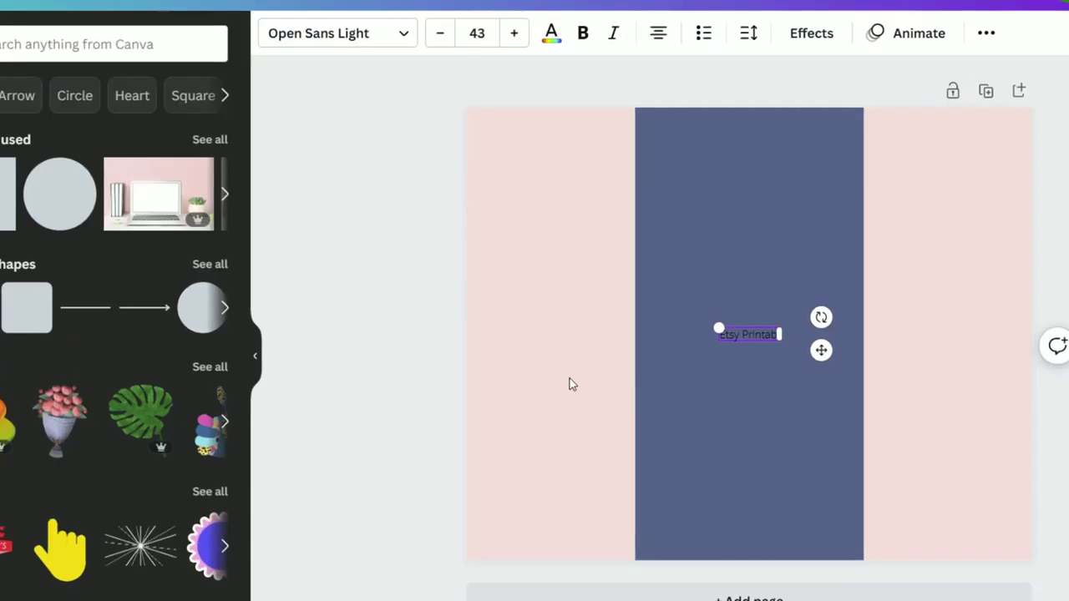
{"action": "type", "text": " Guid"}
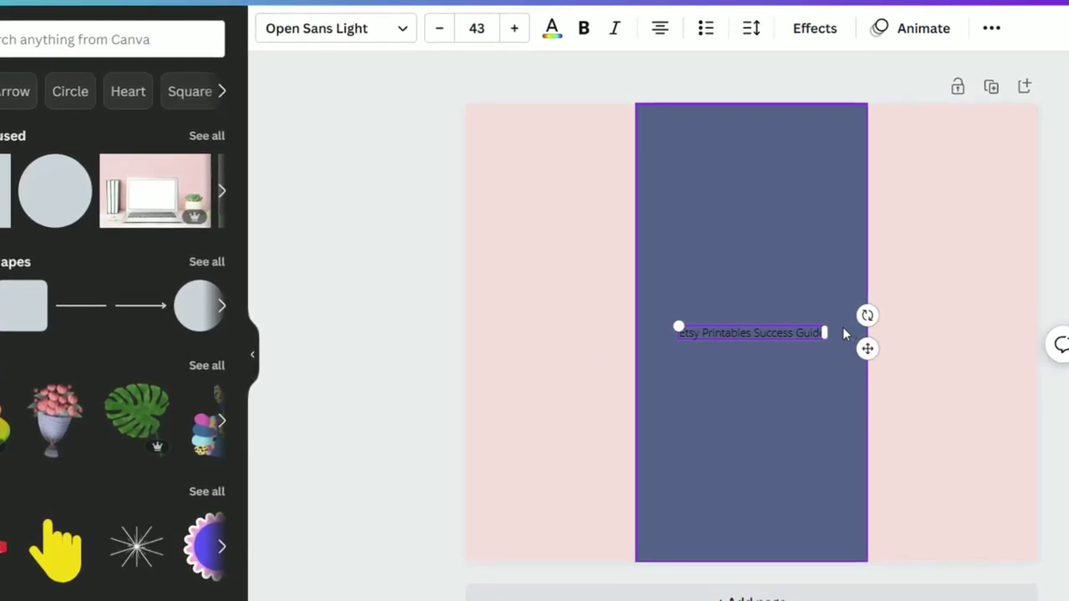
Make the title bold and white, and enlarge it to about size 150, wrapped within the upper part of the blue band.
{"action": "triple_click", "coordinate": [751, 333]}
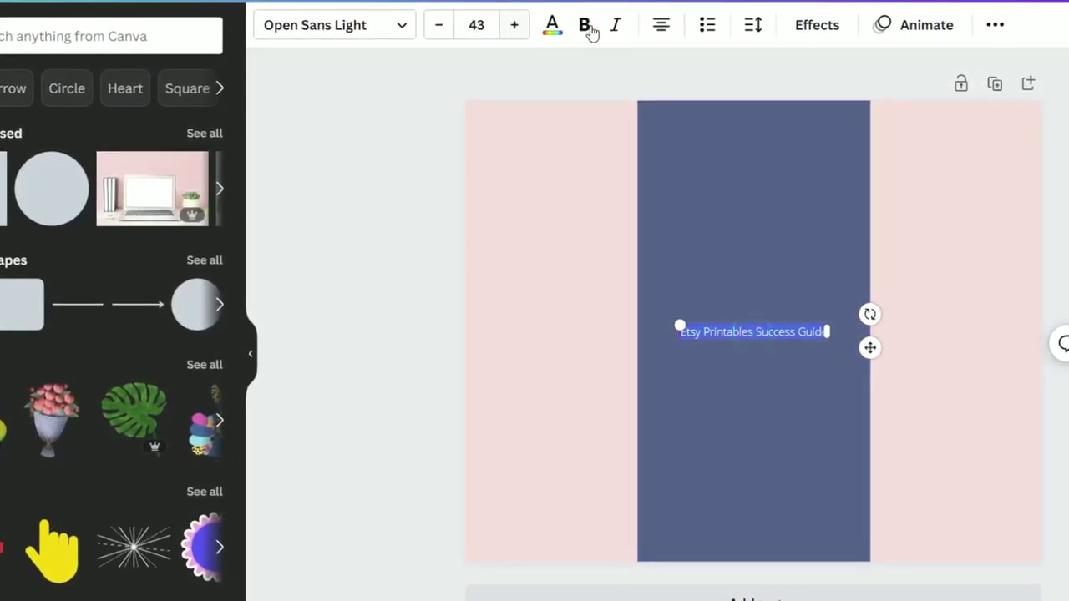
{"action": "left_click", "coordinate": [551, 25]}
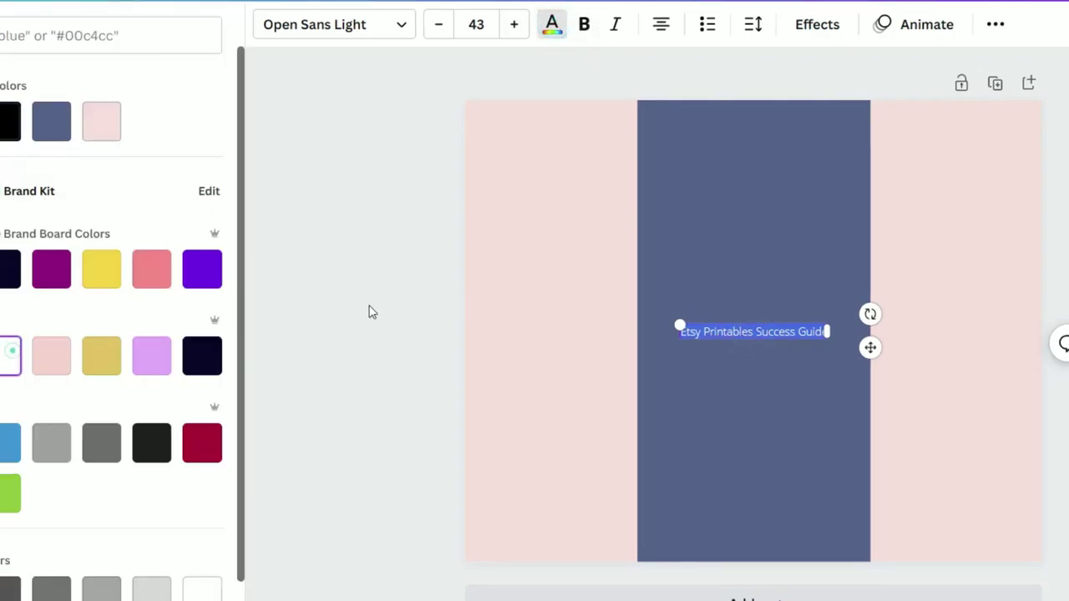
{"action": "left_click", "coordinate": [509, 26]}
{"action": "left_click", "coordinate": [509, 26]}
{"action": "left_click", "coordinate": [509, 25]}
{"action": "left_click", "coordinate": [510, 26]}
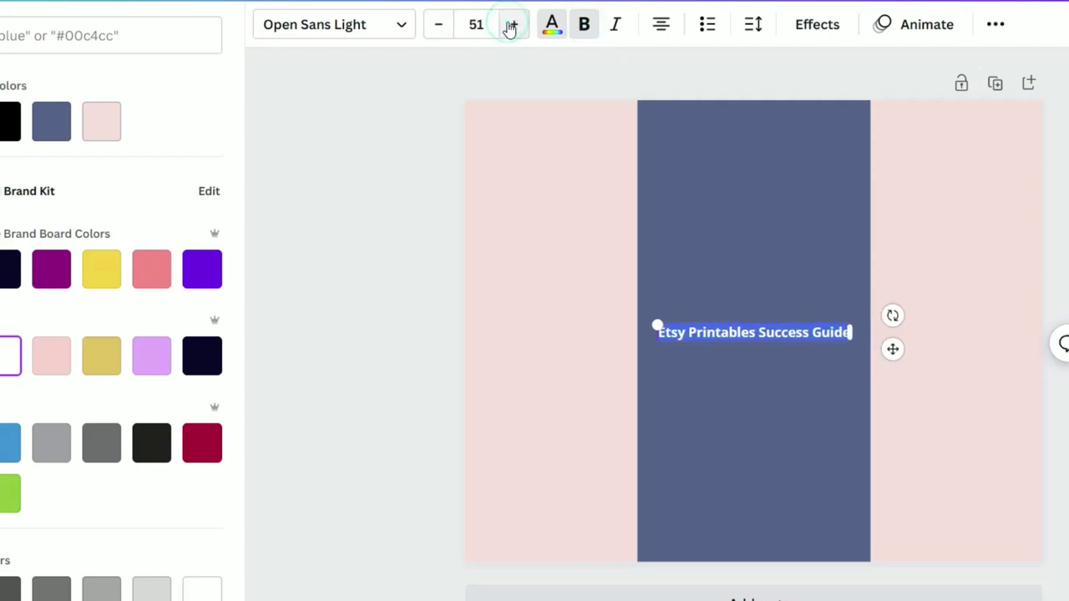
{"action": "left_click", "coordinate": [511, 26]}
{"action": "left_click", "coordinate": [512, 26]}
{"action": "left_click", "coordinate": [512, 26]}
{"action": "left_click", "coordinate": [512, 26]}
{"action": "left_click", "coordinate": [511, 26]}
{"action": "left_click", "coordinate": [512, 26]}
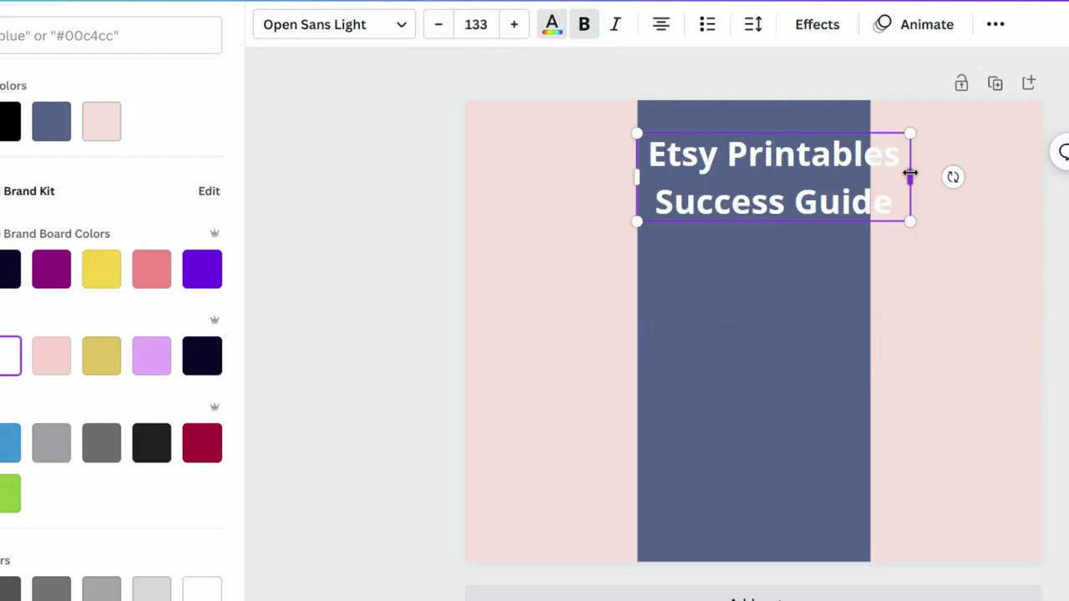
{"action": "left_click_drag", "start_coordinate": [910, 173], "coordinate": [871, 242]}
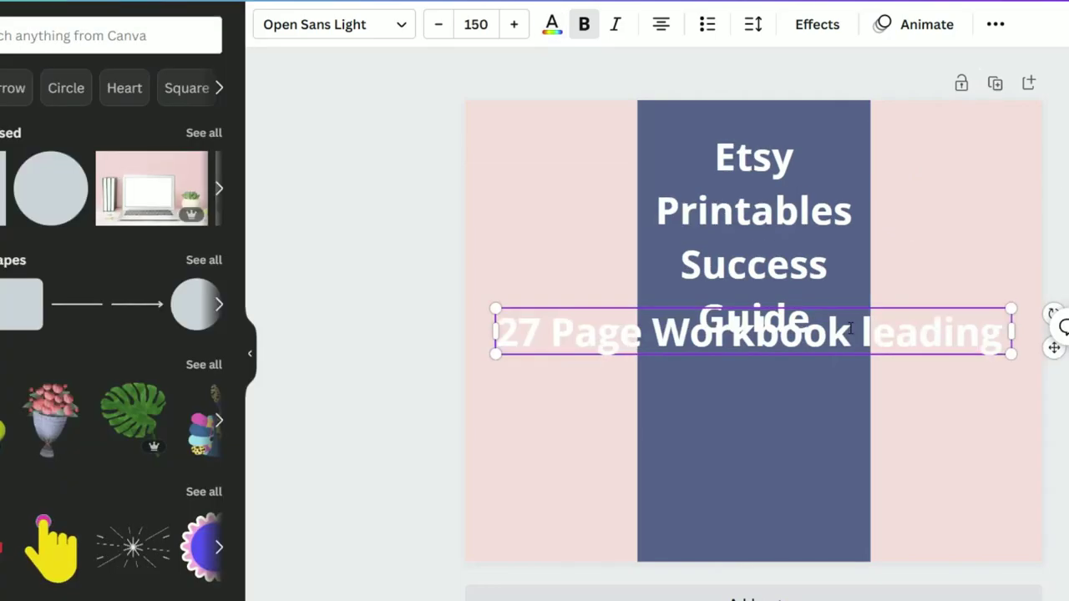
Write the description text "27 Page Workbook leading you through exactly how to create a profitable Etsy Printable or Digital Based Shop".
{"action": "type", "text": "you through exactl"}
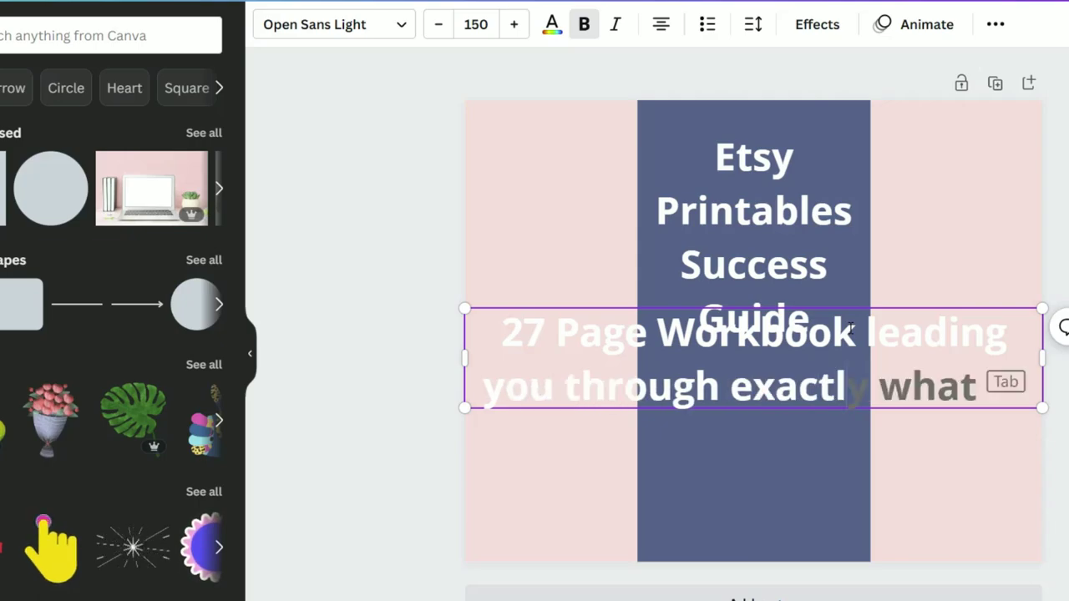
{"action": "type", "text": "y how to create a "}
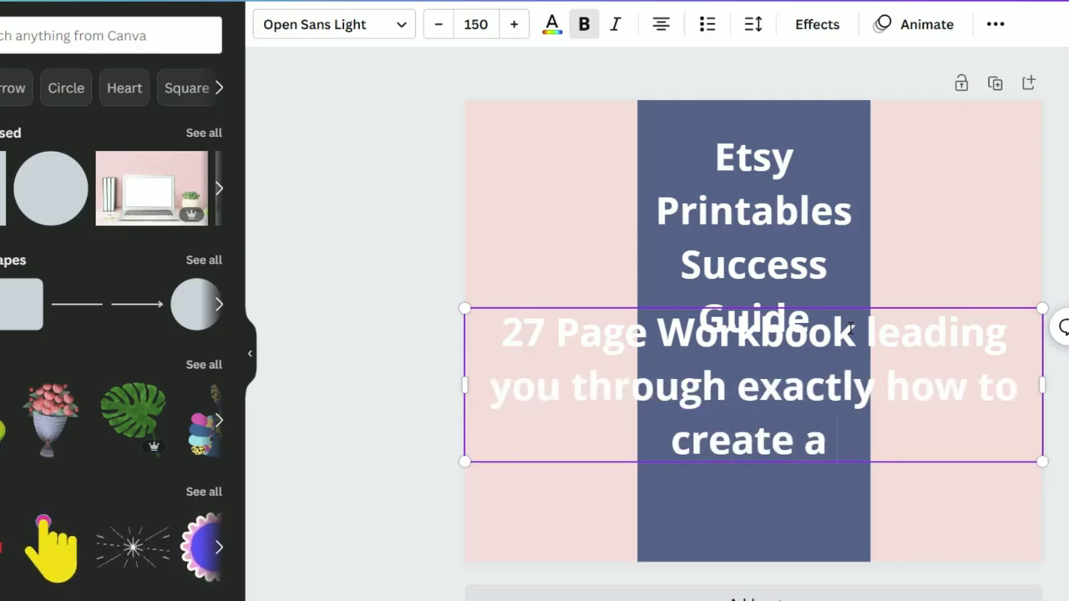
{"action": "type", "text": "profitable E"}
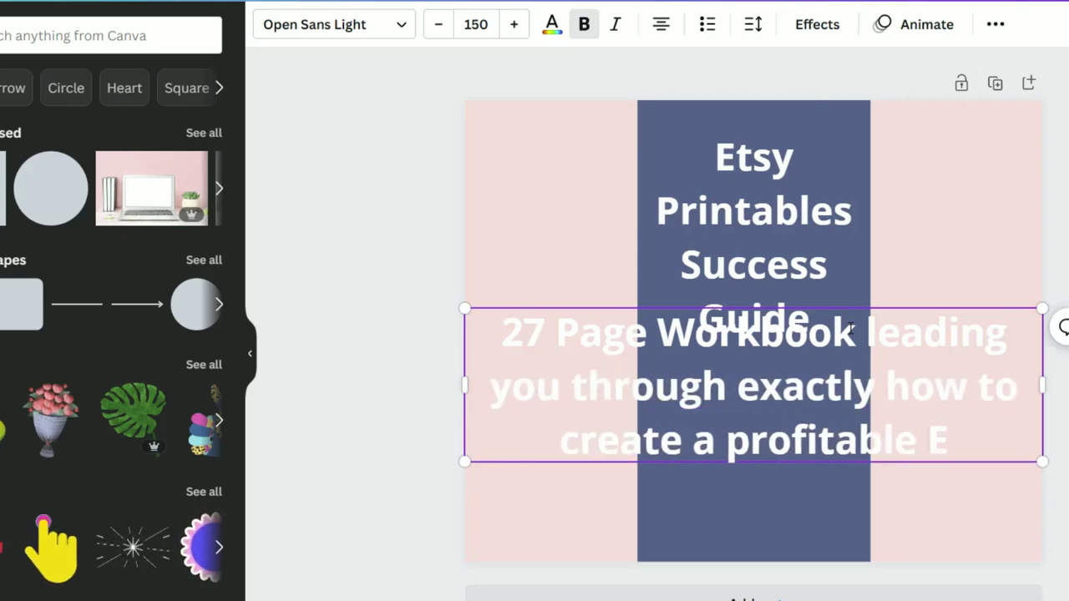
{"action": "type", "text": "tsy Printab"}
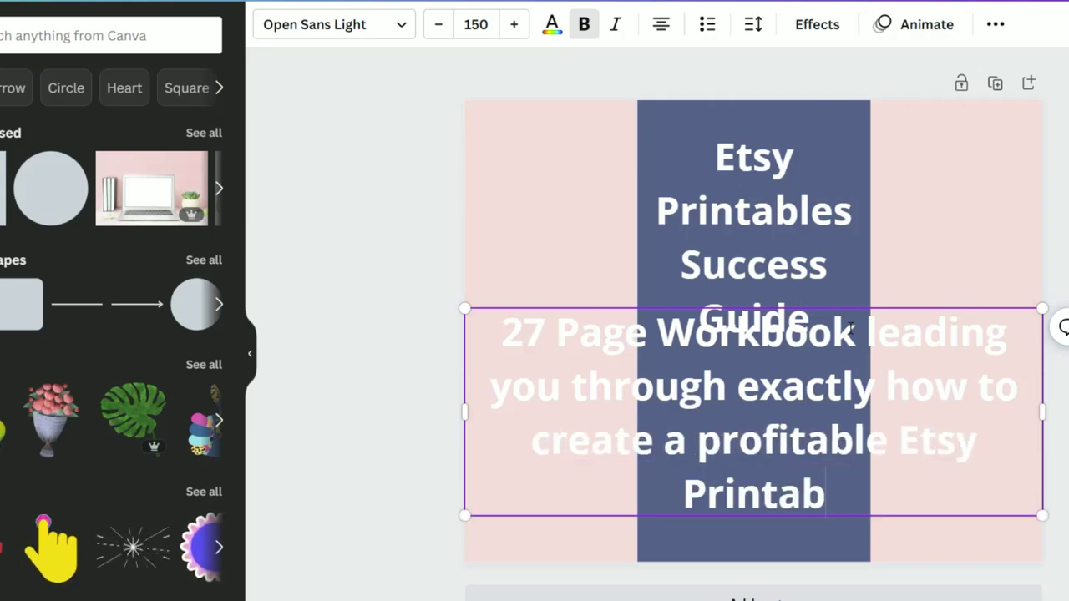
{"action": "type", "text": "le or Digital Based Shop"}
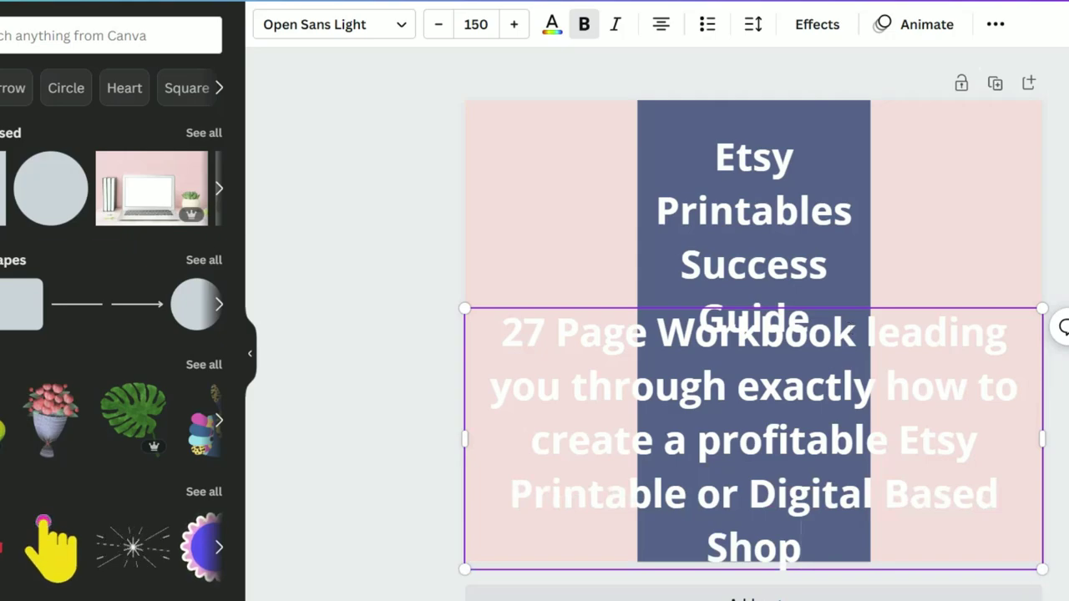
Shrink the description to about size 64.6, narrow its box and place it beneath the title inside the blue band.
{"action": "left_click_drag", "start_coordinate": [1044, 568], "coordinate": [758, 441]}
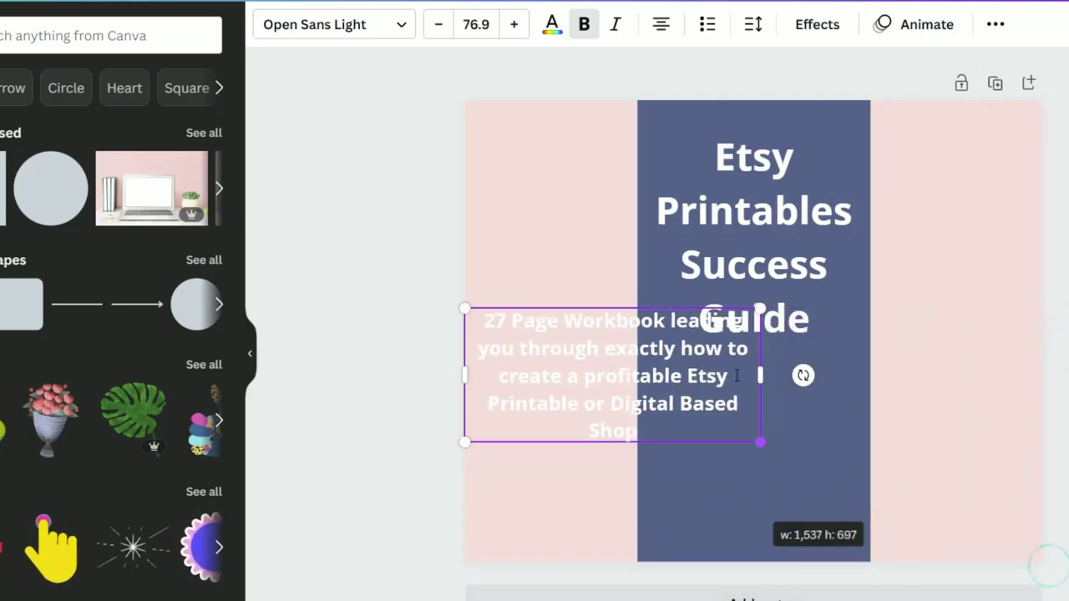
{"action": "left_click_drag", "start_coordinate": [765, 375], "coordinate": [680, 371]}
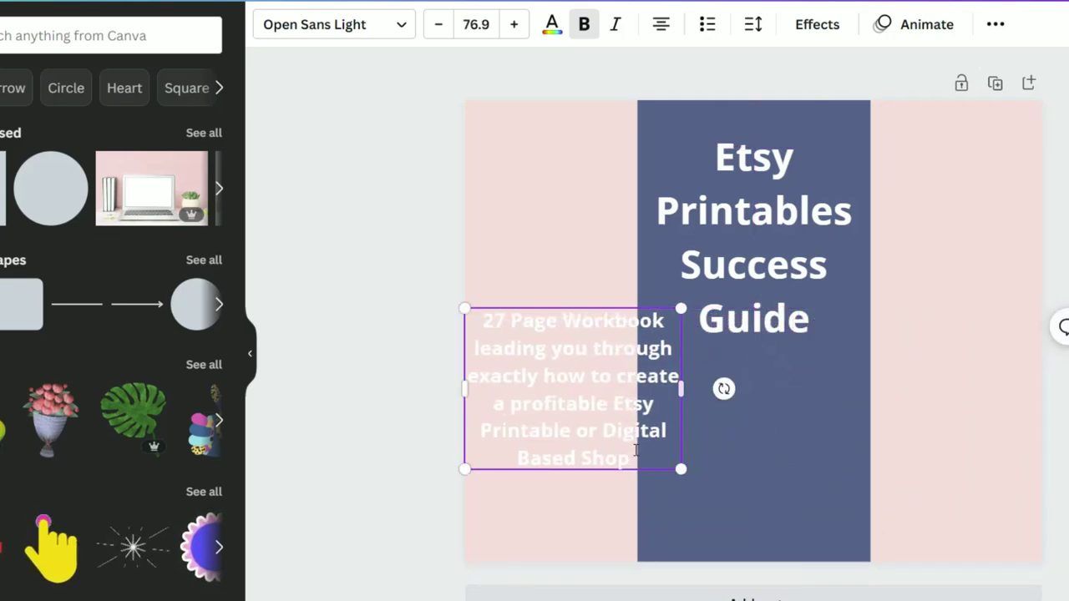
{"action": "left_click_drag", "start_coordinate": [683, 469], "coordinate": [646, 444]}
{"action": "left_click_drag", "start_coordinate": [548, 449], "coordinate": [744, 509]}
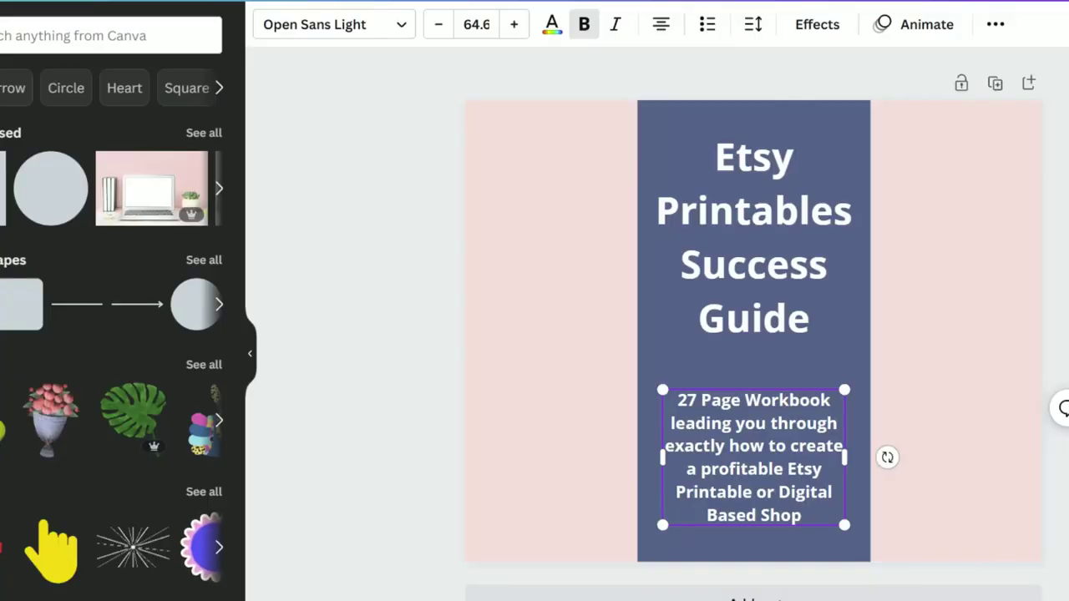
{"action": "key", "text": "Escape"}
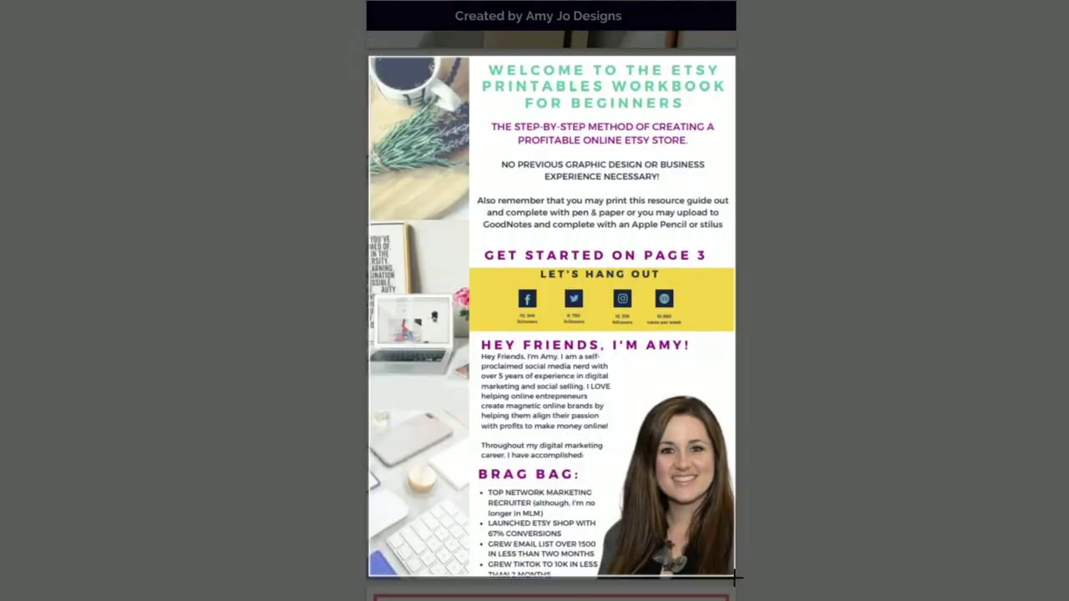
Switch to the workbook document and capture its successive pages as separate screen snips.
{"action": "scroll", "coordinate": [816, 467], "scroll_direction": "down", "scroll_amount": 7}
{"action": "key", "text": "super+shift+s"}
{"action": "left_click_drag", "start_coordinate": [369, 19], "coordinate": [734, 541]}
{"action": "scroll", "coordinate": [816, 468], "scroll_direction": "down", "scroll_amount": 6}
{"action": "key", "text": "super+shift+s"}
{"action": "left_click_drag", "start_coordinate": [368, 91], "coordinate": [733, 594]}
{"action": "scroll", "coordinate": [815, 468], "scroll_direction": "down", "scroll_amount": 7}
{"action": "key", "text": "super+shift+s"}
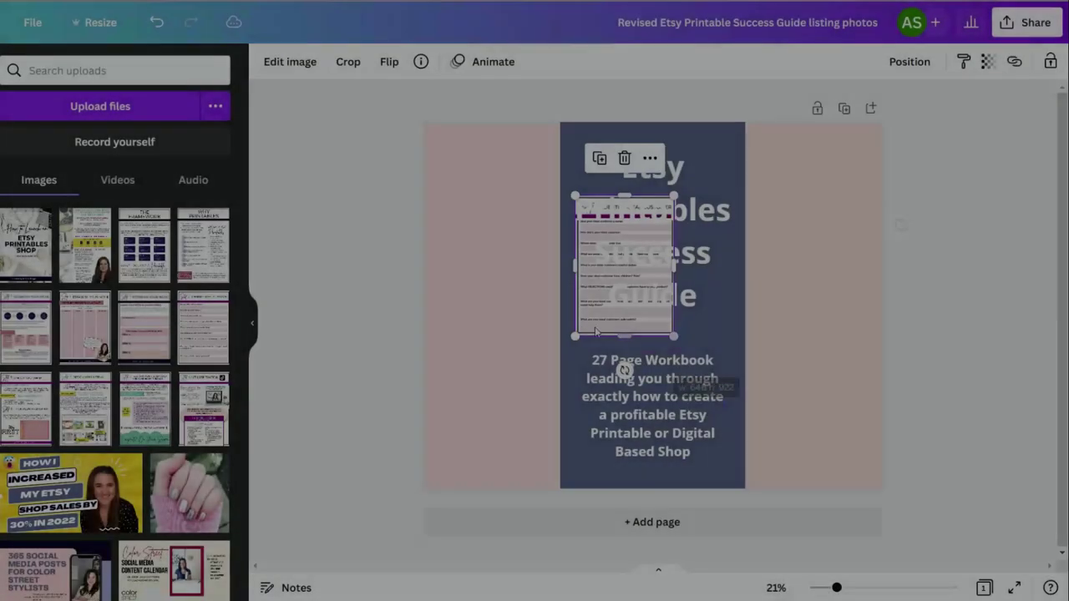
Move the "Identify Ideal Customer" page image to the design's upper-left area, and narrow the blue band together with its title and description.
{"action": "left_click_drag", "start_coordinate": [634, 234], "coordinate": [468, 200]}
{"action": "left_click", "coordinate": [589, 315]}
{"action": "left_click_drag", "start_coordinate": [744, 306], "coordinate": [734, 299]}
{"action": "left_click", "coordinate": [651, 296]}
{"action": "left_click", "coordinate": [629, 432]}
{"action": "left_click_drag", "start_coordinate": [723, 460], "coordinate": [712, 442]}
{"action": "left_click", "coordinate": [579, 313]}
{"action": "left_click_drag", "start_coordinate": [570, 306], "coordinate": [573, 306]}
{"action": "left_click", "coordinate": [676, 284]}
{"action": "left_click", "coordinate": [732, 318]}
{"action": "left_click_drag", "start_coordinate": [736, 305], "coordinate": [730, 306]}
Place the workbook cover image beneath the "Identify Ideal Customer" page and the welcome page image in the design's upper-right area.
{"action": "left_click", "coordinate": [25, 244]}
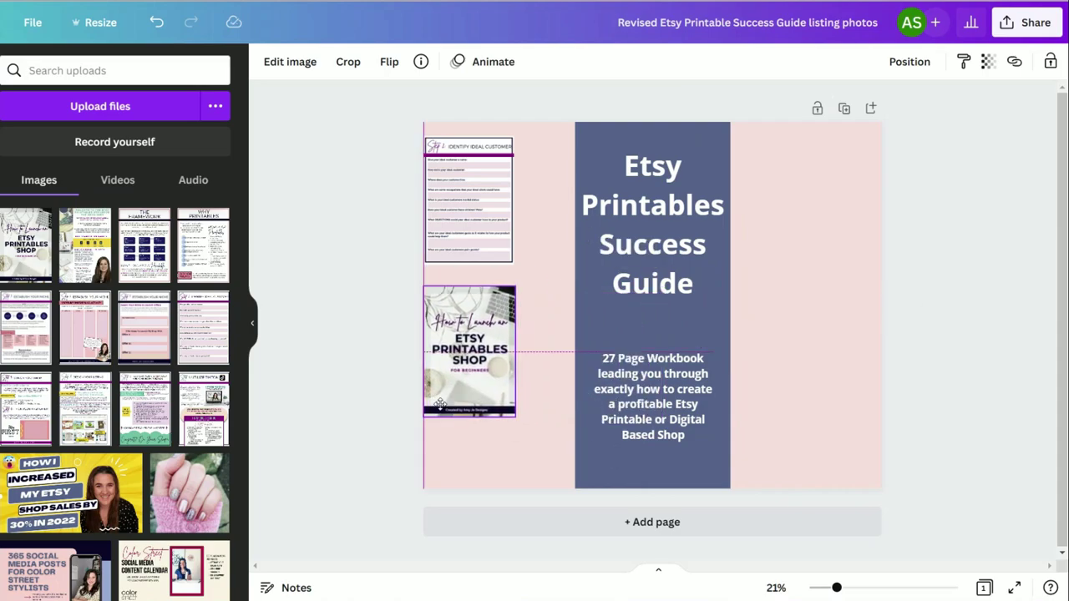
{"action": "left_click_drag", "start_coordinate": [637, 351], "coordinate": [788, 304]}
{"action": "left_click_drag", "start_coordinate": [726, 372], "coordinate": [783, 266]}
Add "The Framework" page image, shrink it to match the other pages and place it beneath the welcome page.
{"action": "left_click", "coordinate": [130, 251]}
{"action": "left_click_drag", "start_coordinate": [706, 342], "coordinate": [873, 405]}
{"action": "left_click_drag", "start_coordinate": [749, 259], "coordinate": [803, 293]}
{"action": "left_click_drag", "start_coordinate": [774, 286], "coordinate": [787, 303]}
{"action": "left_click_drag", "start_coordinate": [826, 359], "coordinate": [825, 335]}
Add the "Why Printables" page image at matching size beneath "The Framework", running off the design's lower edge.
{"action": "left_click", "coordinate": [202, 245]}
{"action": "left_click_drag", "start_coordinate": [653, 303], "coordinate": [796, 525]}
{"action": "scroll", "coordinate": [752, 467], "scroll_direction": "down", "scroll_amount": 1}
{"action": "left_click_drag", "start_coordinate": [727, 543], "coordinate": [790, 455]}
{"action": "left_click", "coordinate": [940, 270]}
Nudge the cover image up and place the "Establish Your Niche" overview page beneath it, scaled to about 570 × 817 px.
{"action": "left_click", "coordinate": [26, 327]}
{"action": "left_click", "coordinate": [469, 351]}
{"action": "left_click_drag", "start_coordinate": [469, 350], "coordinate": [468, 339]}
{"action": "left_click_drag", "start_coordinate": [698, 326], "coordinate": [547, 548]}
{"action": "left_click_drag", "start_coordinate": [575, 419], "coordinate": [551, 454]}
{"action": "left_click_drag", "start_coordinate": [527, 470], "coordinate": [526, 434]}
{"action": "scroll", "coordinate": [534, 468], "scroll_direction": "down", "scroll_amount": 1}
{"action": "left_click_drag", "start_coordinate": [551, 549], "coordinate": [546, 525]}
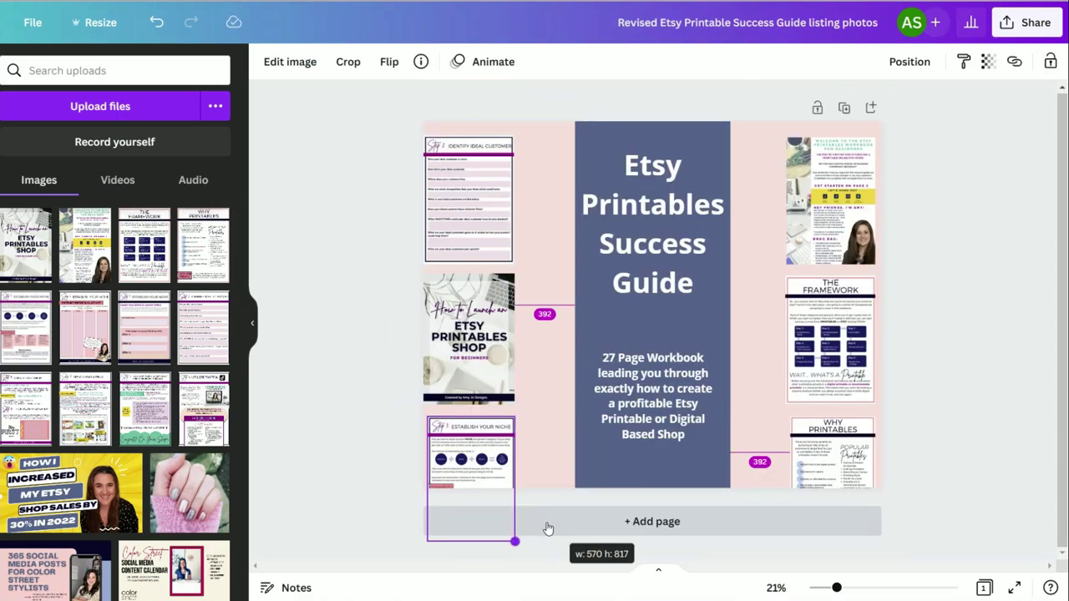
Adjust the "Why Printables" page image and shift the left-column page images slightly inward from the design's edge.
{"action": "left_click", "coordinate": [826, 455]}
{"action": "left_click_drag", "start_coordinate": [790, 537], "coordinate": [786, 543]}
{"action": "left_click", "coordinate": [469, 338]}
{"action": "left_click_drag", "start_coordinate": [510, 146], "coordinate": [519, 146]}
{"action": "left_click_drag", "start_coordinate": [468, 338], "coordinate": [473, 337]}
Add the "Niche Brainstorming Activity" page and the "Select Your Niche & Launch Offers" page beneath it to start a second column.
{"action": "left_click", "coordinate": [100, 303]}
{"action": "left_click", "coordinate": [124, 326]}
{"action": "left_click", "coordinate": [86, 334]}
{"action": "left_click_drag", "start_coordinate": [729, 194], "coordinate": [680, 266]}
{"action": "left_click", "coordinate": [123, 337]}
{"action": "left_click_drag", "start_coordinate": [652, 305], "coordinate": [610, 385]}
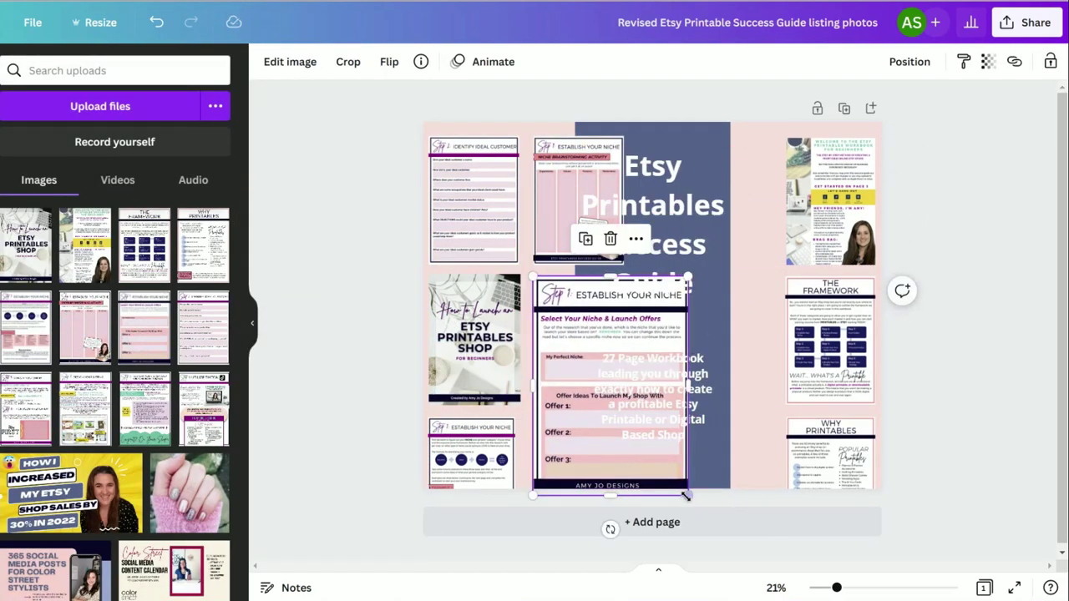
Add another "Identify Ideal Customer" page image, shrink it and place it at the foot of the second column.
{"action": "left_click", "coordinate": [202, 328]}
{"action": "left_click_drag", "start_coordinate": [729, 197], "coordinate": [664, 286]}
{"action": "left_click_drag", "start_coordinate": [658, 380], "coordinate": [620, 502]}
Build a third column from the "Design Your Listing", "Review Your Strategy" and TikTok page images, from top to bottom.
{"action": "left_click", "coordinate": [85, 408]}
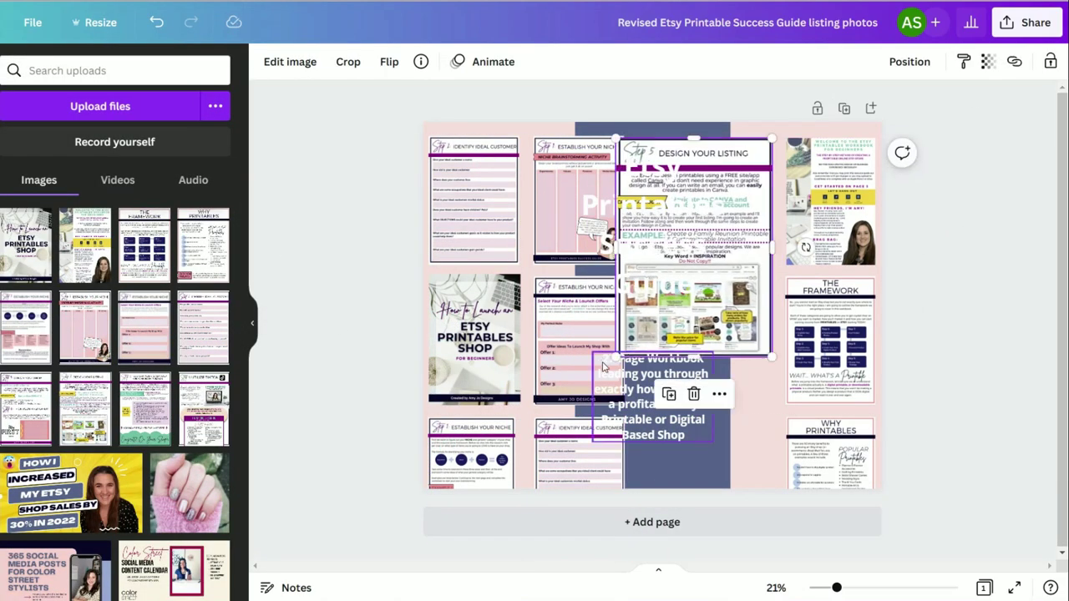
{"action": "left_click_drag", "start_coordinate": [651, 240], "coordinate": [651, 239]}
{"action": "left_click", "coordinate": [144, 408]}
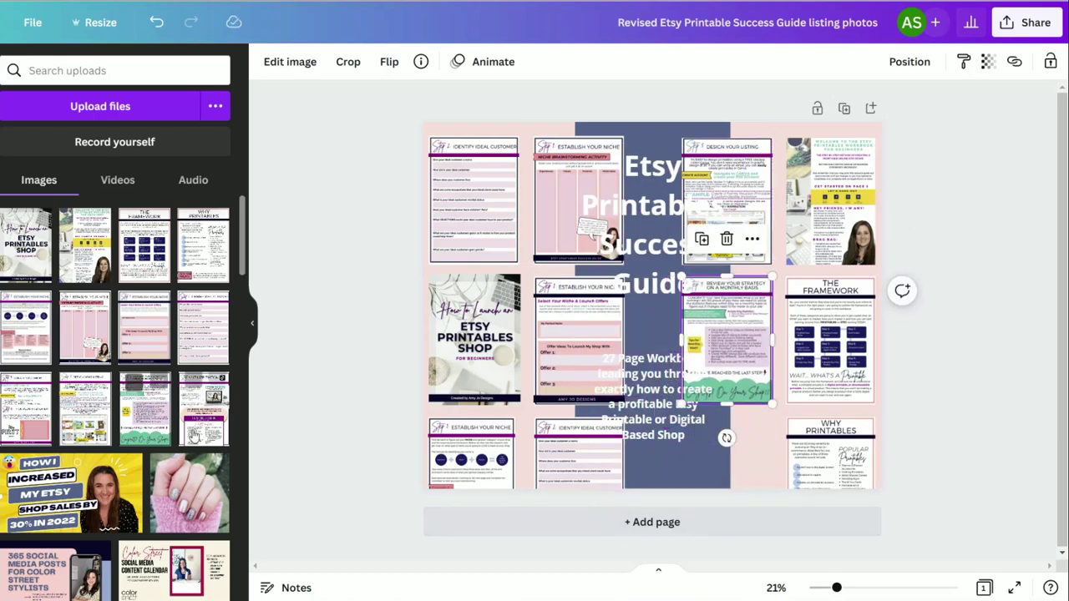
{"action": "left_click_drag", "start_coordinate": [203, 410], "coordinate": [775, 588]}
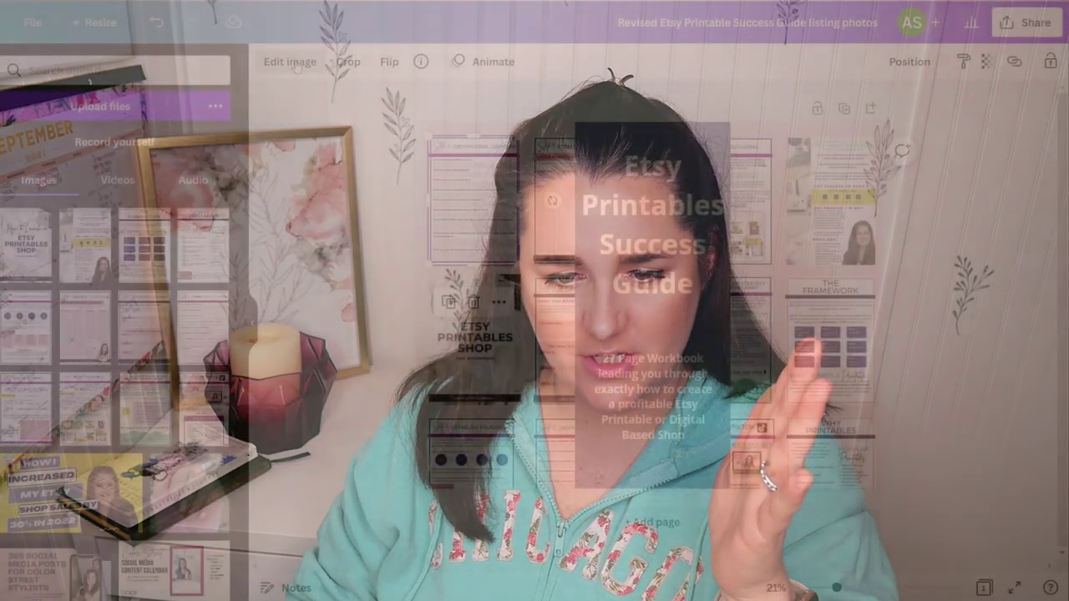
Apply the Glow shadow to the page images in the left column, starting with "Identify Ideal Customer".
{"action": "left_click", "coordinate": [292, 64]}
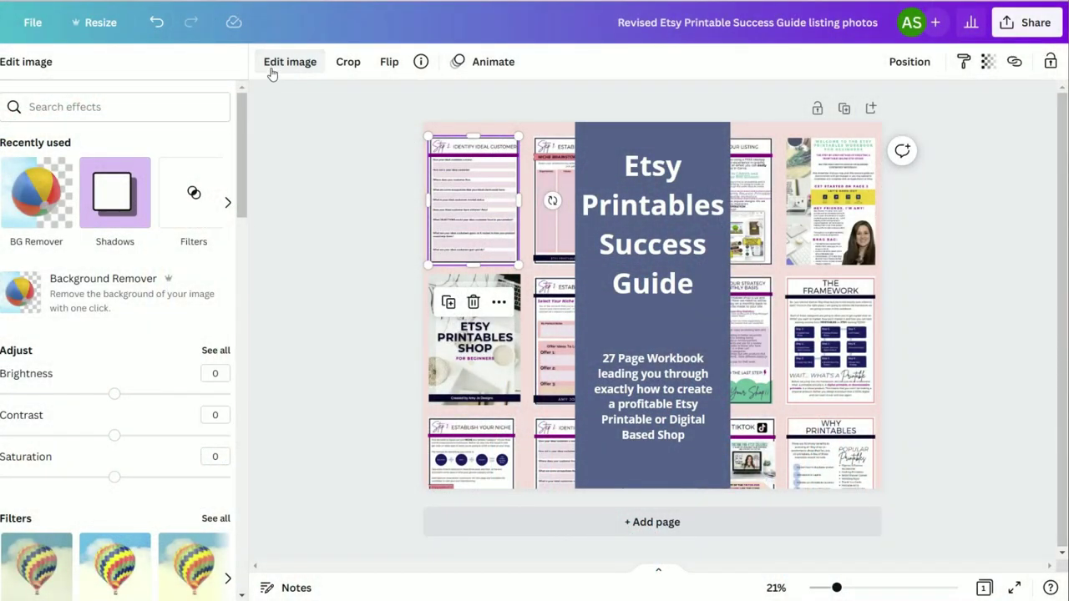
{"action": "left_click", "coordinate": [105, 217]}
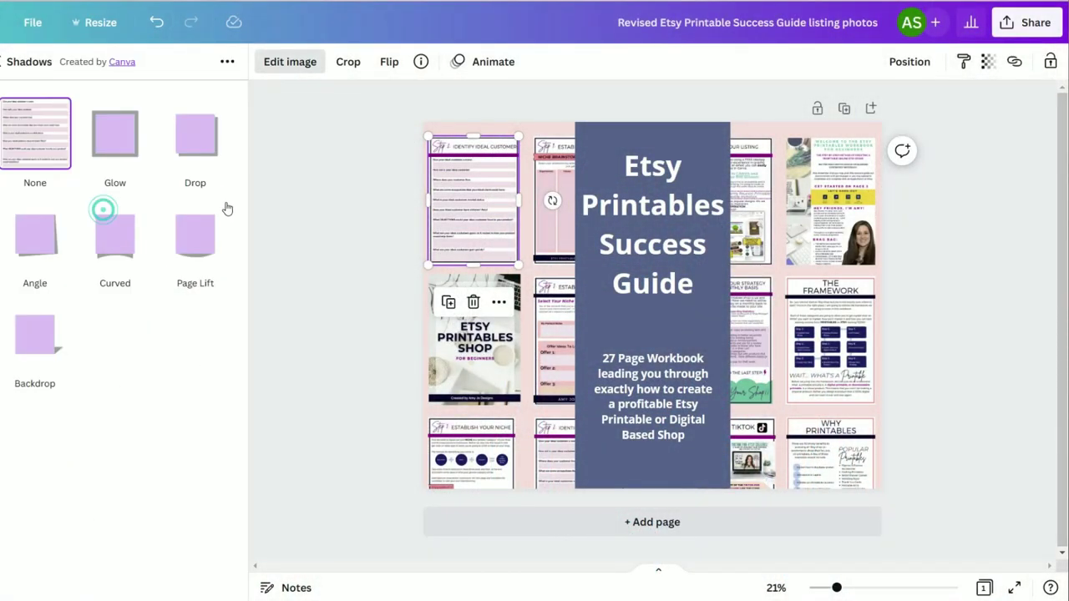
{"action": "left_click", "coordinate": [115, 123]}
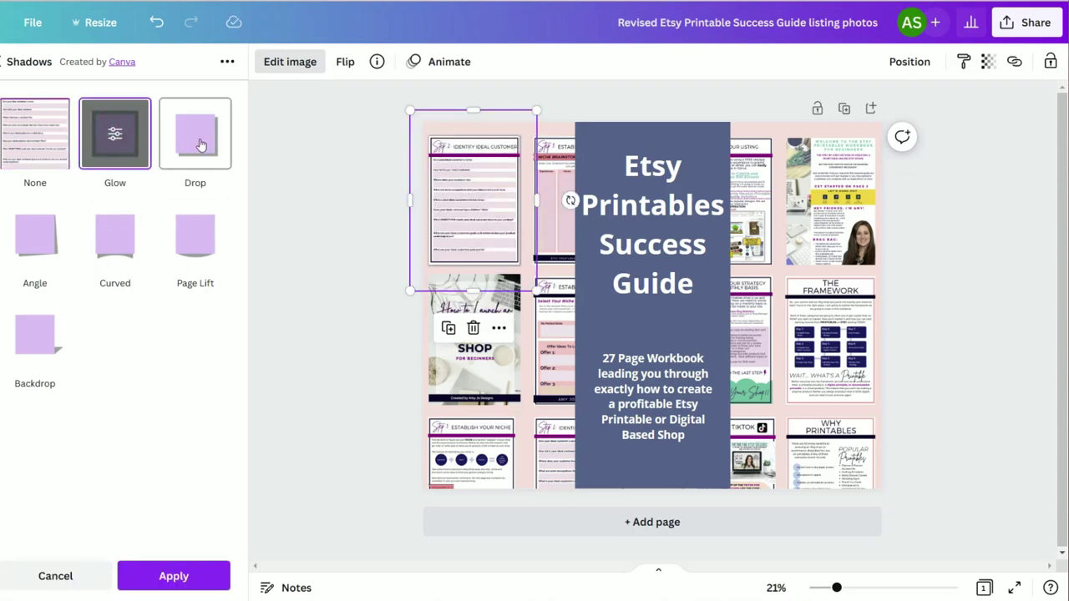
{"action": "left_click", "coordinate": [354, 182]}
{"action": "left_click", "coordinate": [456, 199]}
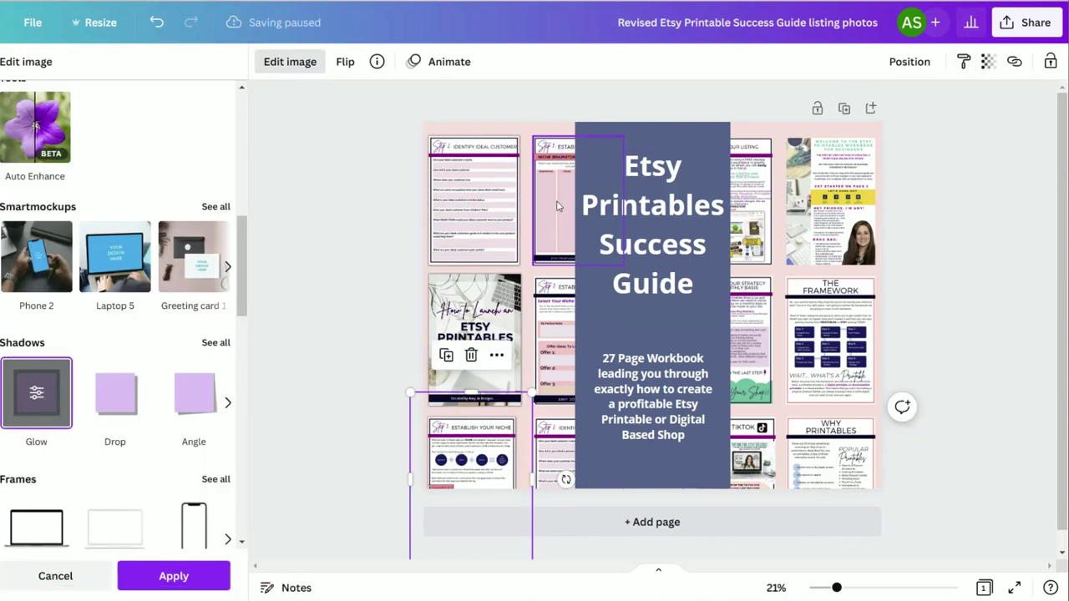
Apply the Glow shadow to the three page images in the second column.
{"action": "left_click", "coordinate": [552, 203]}
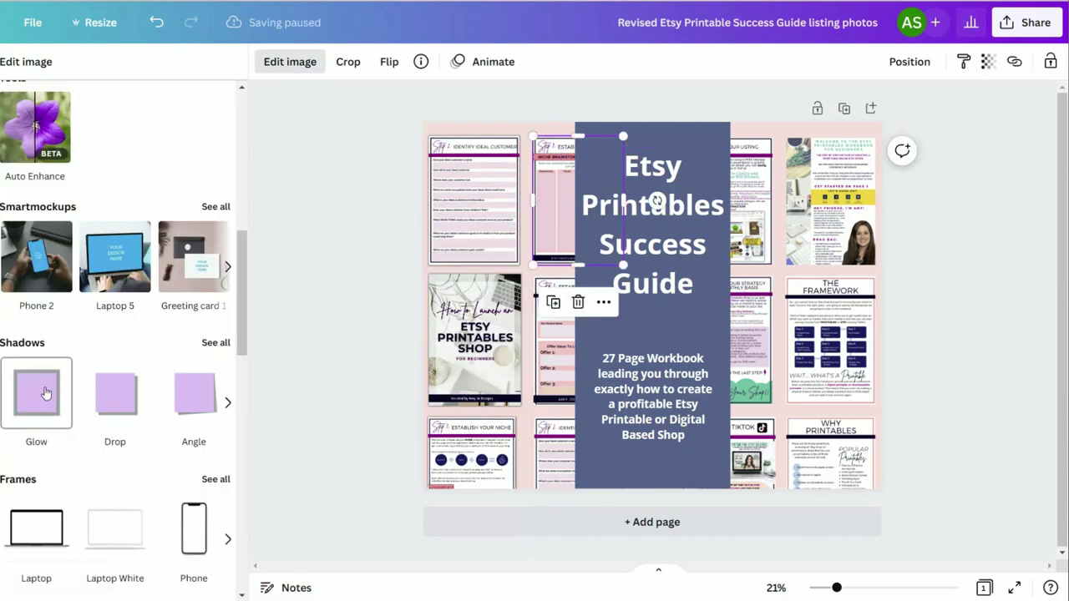
{"action": "left_click", "coordinate": [46, 393]}
{"action": "left_click", "coordinate": [563, 358]}
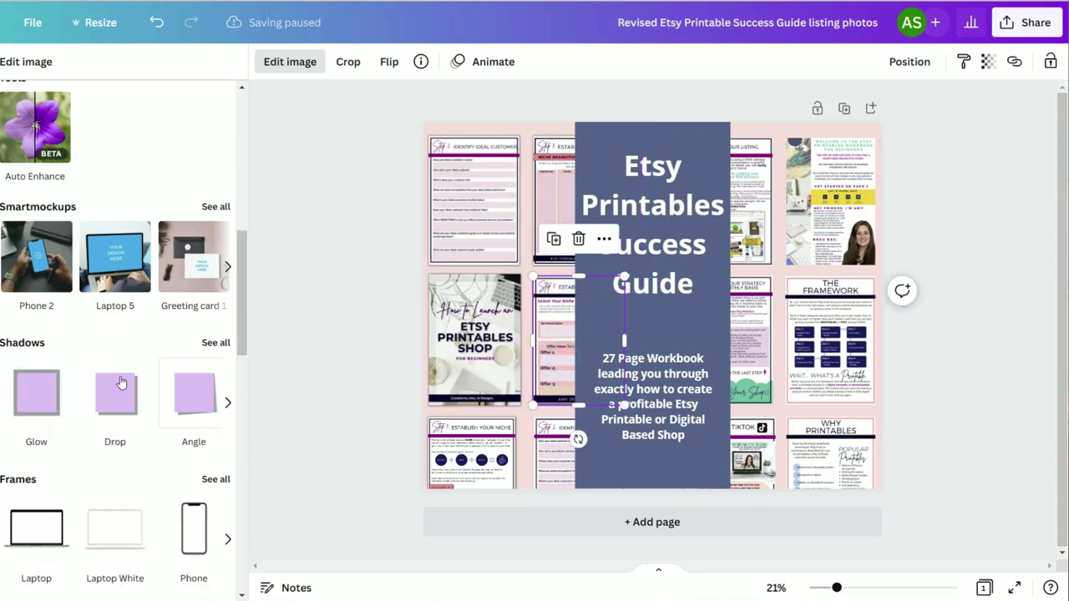
{"action": "left_click", "coordinate": [62, 399]}
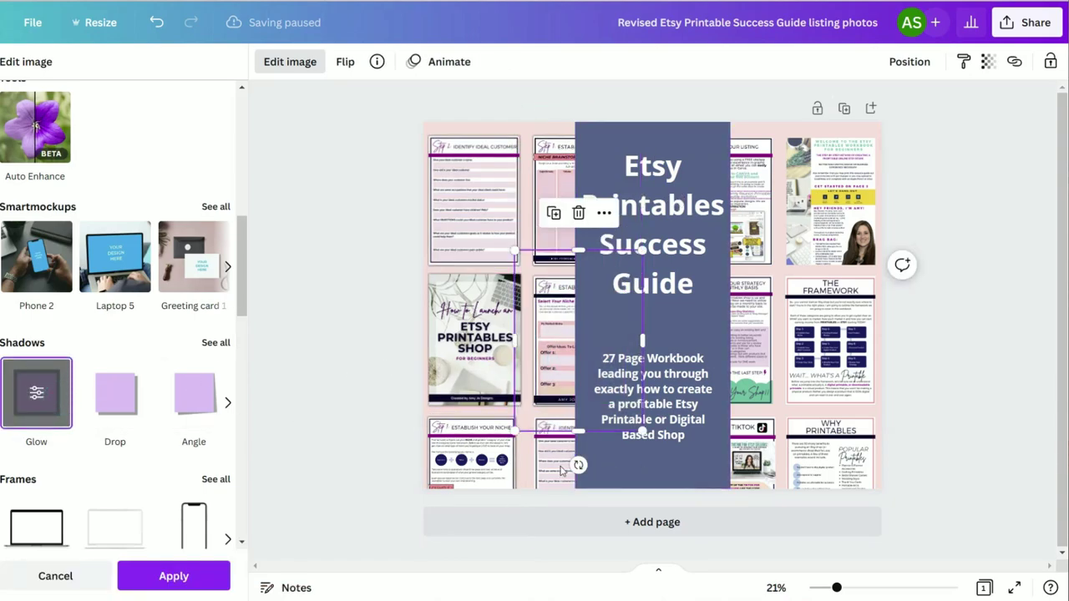
{"action": "left_click", "coordinate": [547, 464]}
{"action": "left_click", "coordinate": [20, 402]}
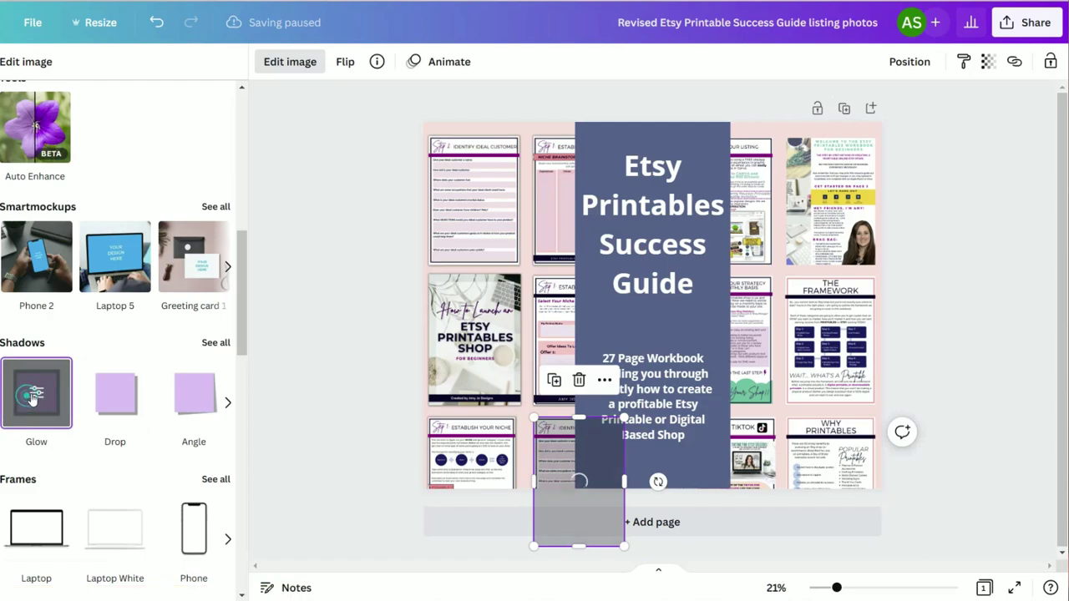
Apply the Glow shadow to the TikTok, "Design Your Listing" and "Review Your Strategy" page images in the third column.
{"action": "left_click", "coordinate": [769, 454]}
{"action": "left_click", "coordinate": [37, 403]}
{"action": "left_click", "coordinate": [710, 201]}
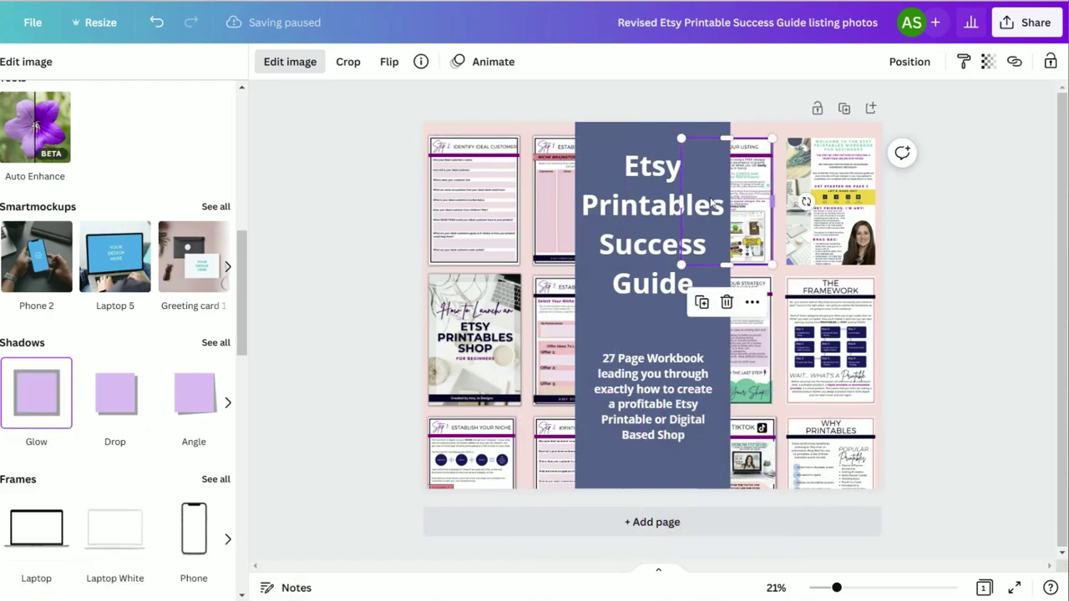
{"action": "left_click", "coordinate": [17, 401]}
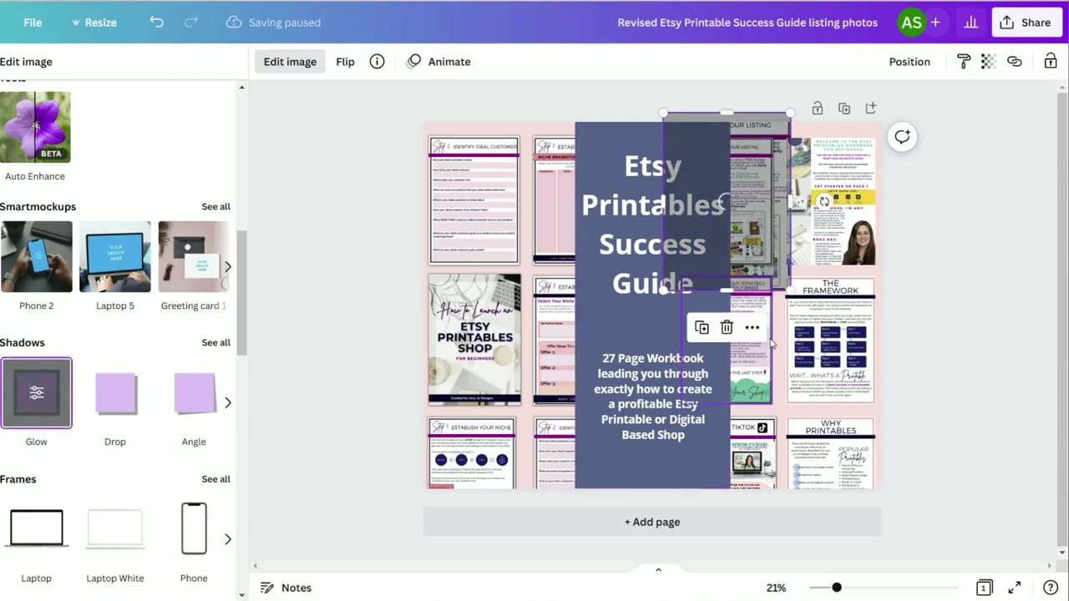
{"action": "left_click", "coordinate": [756, 354]}
{"action": "left_click", "coordinate": [59, 399]}
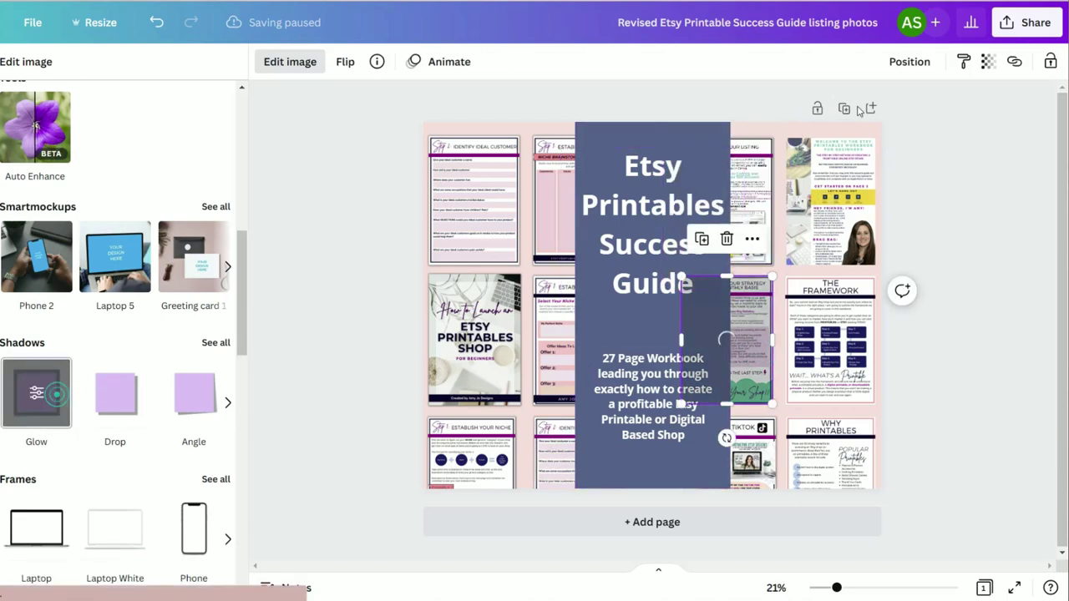
Apply the Glow shadow to the welcome page and "The Framework" page images in the right column.
{"action": "left_click", "coordinate": [860, 180]}
{"action": "left_click", "coordinate": [36, 393]}
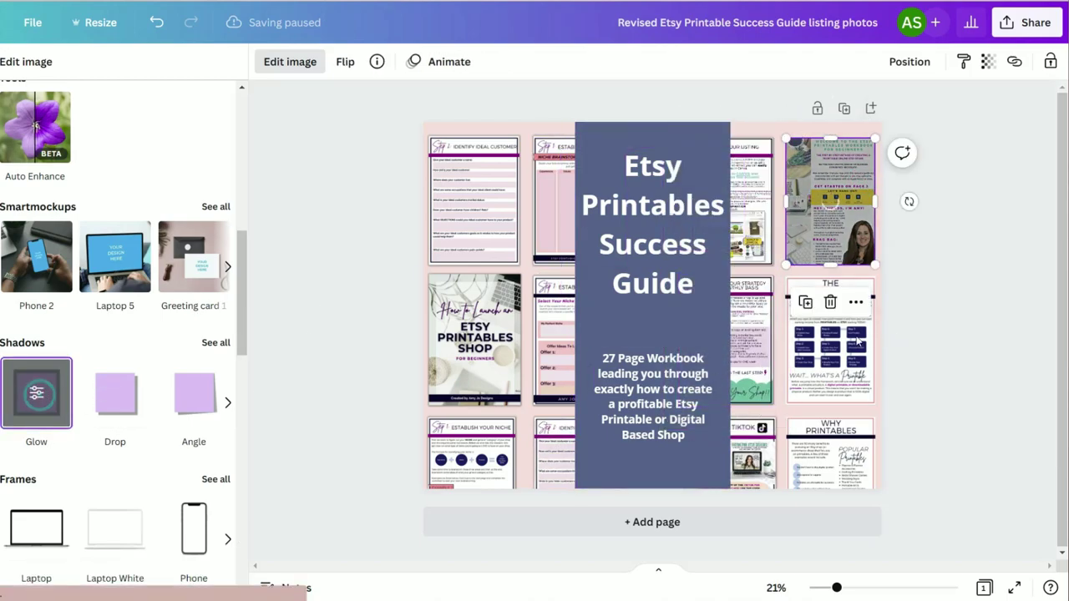
{"action": "left_click", "coordinate": [829, 343]}
{"action": "left_click", "coordinate": [57, 401]}
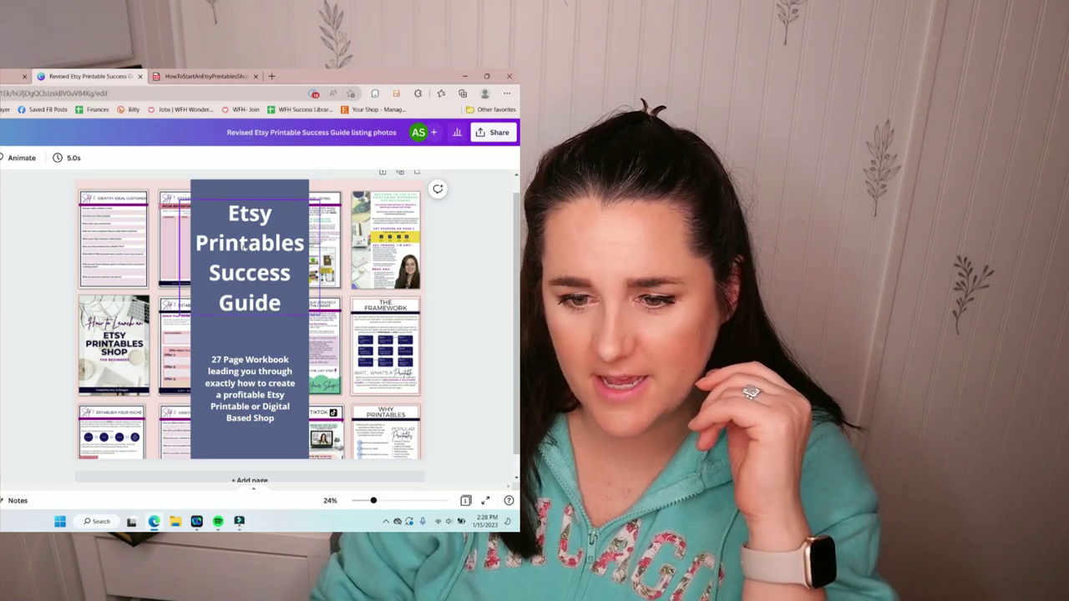
Increase the line spacing of the "Etsy Printables Success Guide" title.
{"action": "left_click", "coordinate": [231, 279]}
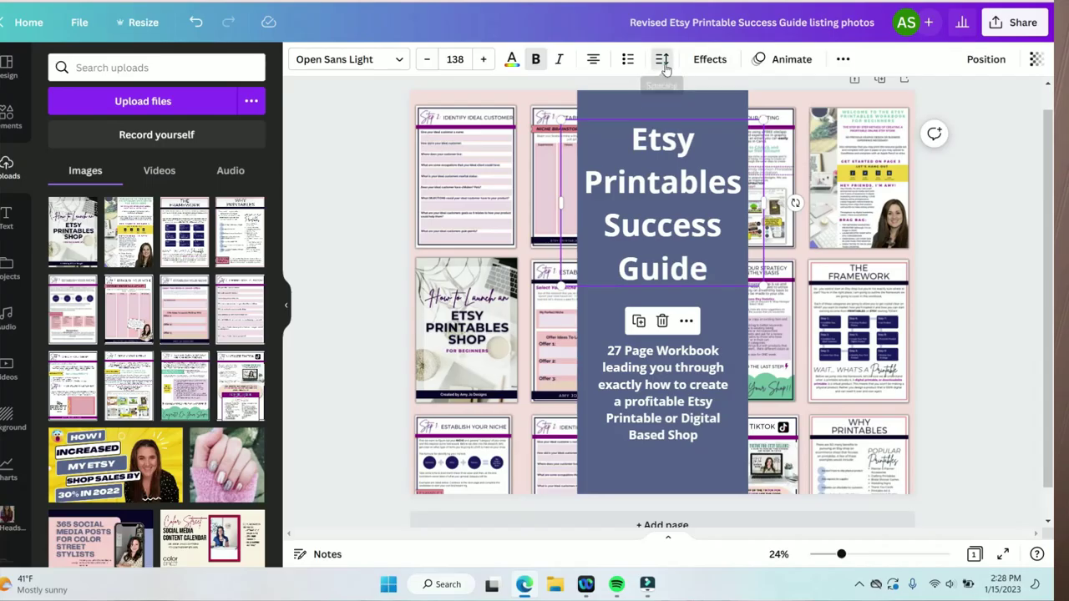
{"action": "left_click", "coordinate": [249, 157]}
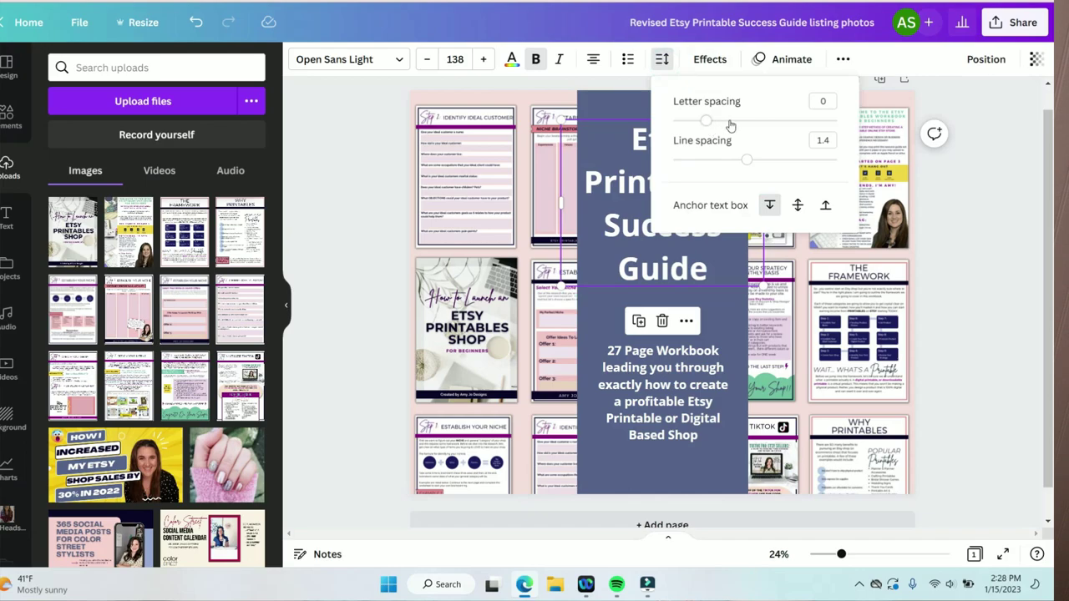
{"action": "left_click_drag", "start_coordinate": [746, 161], "coordinate": [768, 160]}
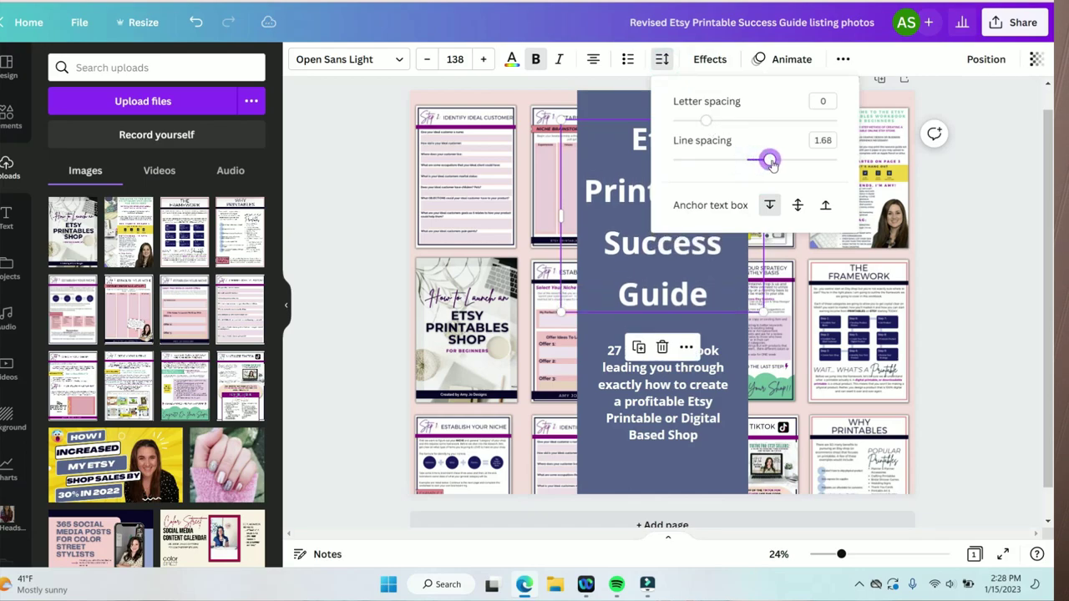
Give the title a light pink Shadow effect with offset 46 and transparency 76.
{"action": "left_click", "coordinate": [709, 58]}
{"action": "left_click", "coordinate": [247, 377]}
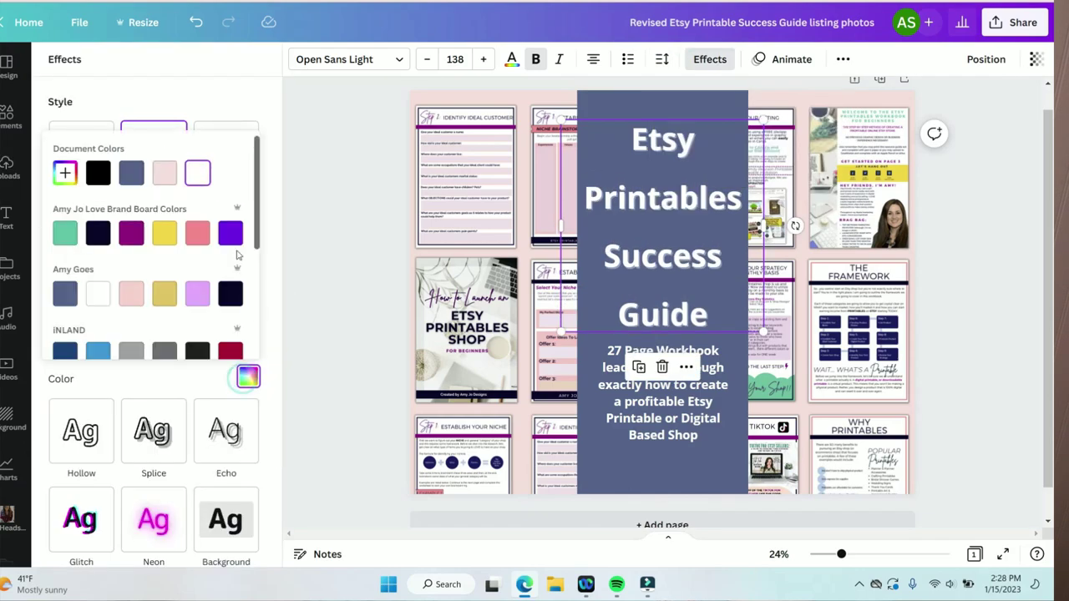
{"action": "scroll", "coordinate": [172, 279], "scroll_direction": "down", "scroll_amount": 2}
{"action": "scroll", "coordinate": [173, 280], "scroll_direction": "up", "scroll_amount": 1}
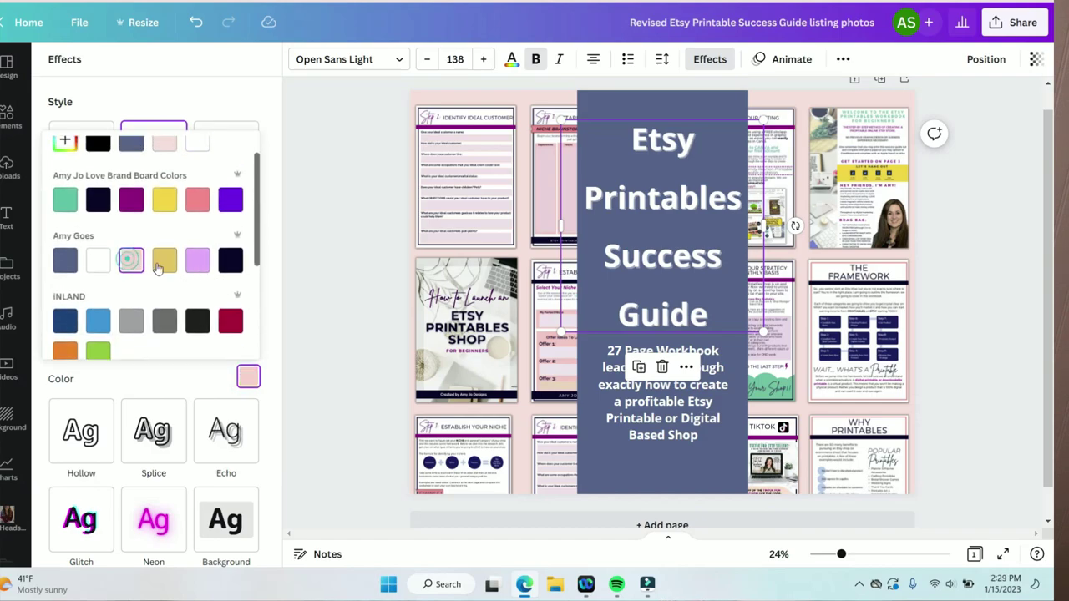
{"action": "scroll", "coordinate": [156, 267], "scroll_direction": "up", "scroll_amount": 1}
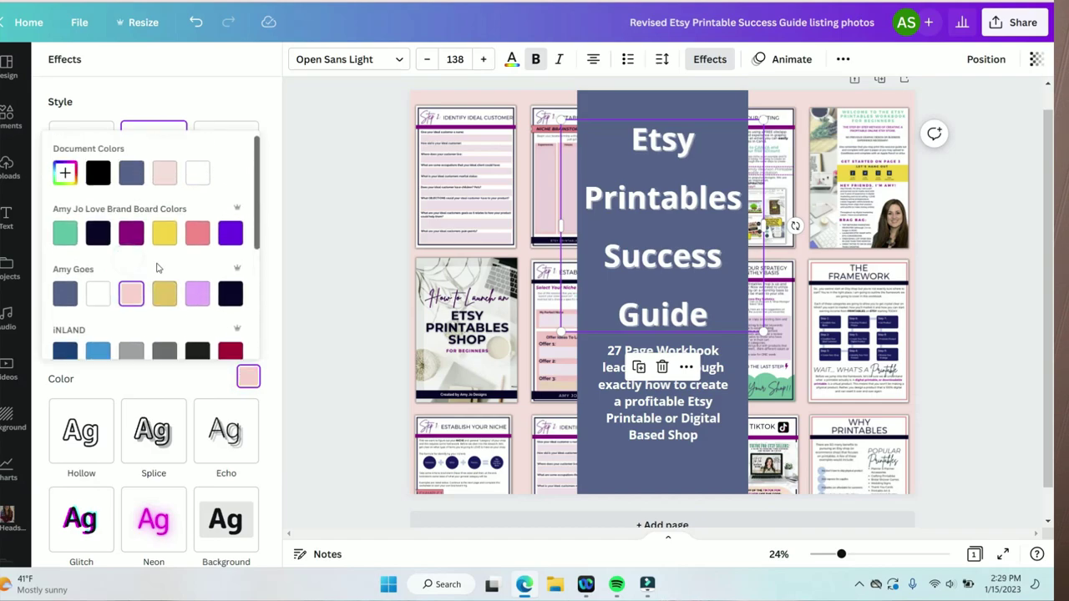
{"action": "left_click", "coordinate": [170, 72]}
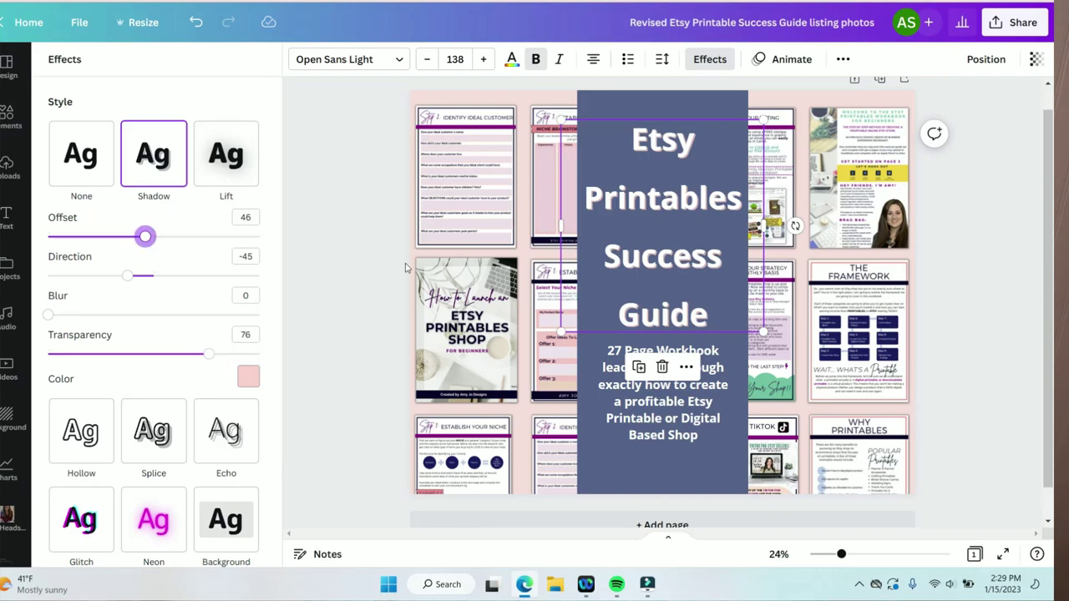
{"action": "left_click", "coordinate": [961, 303]}
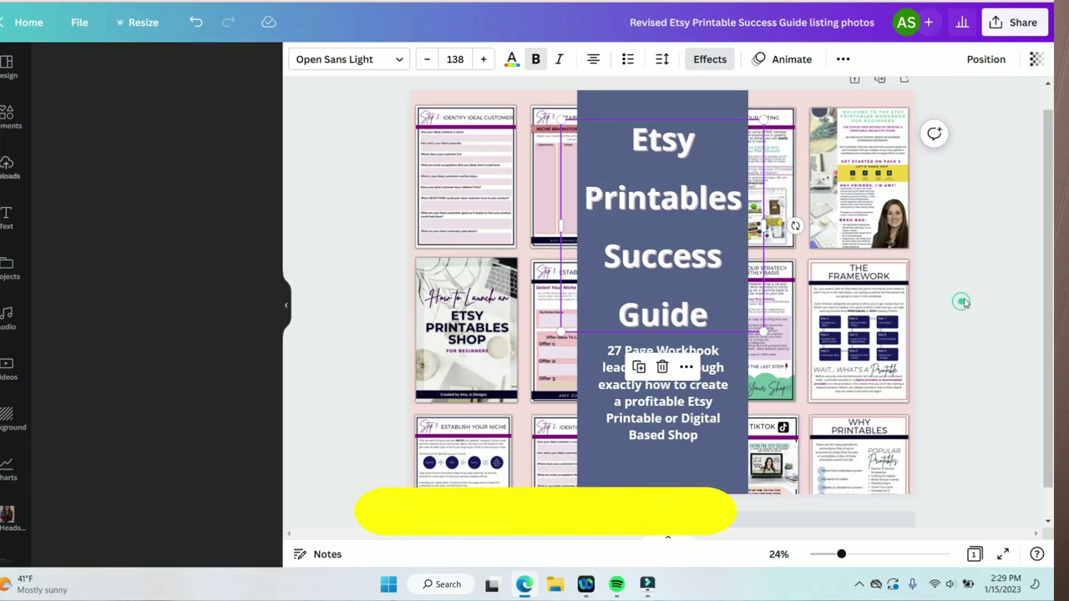